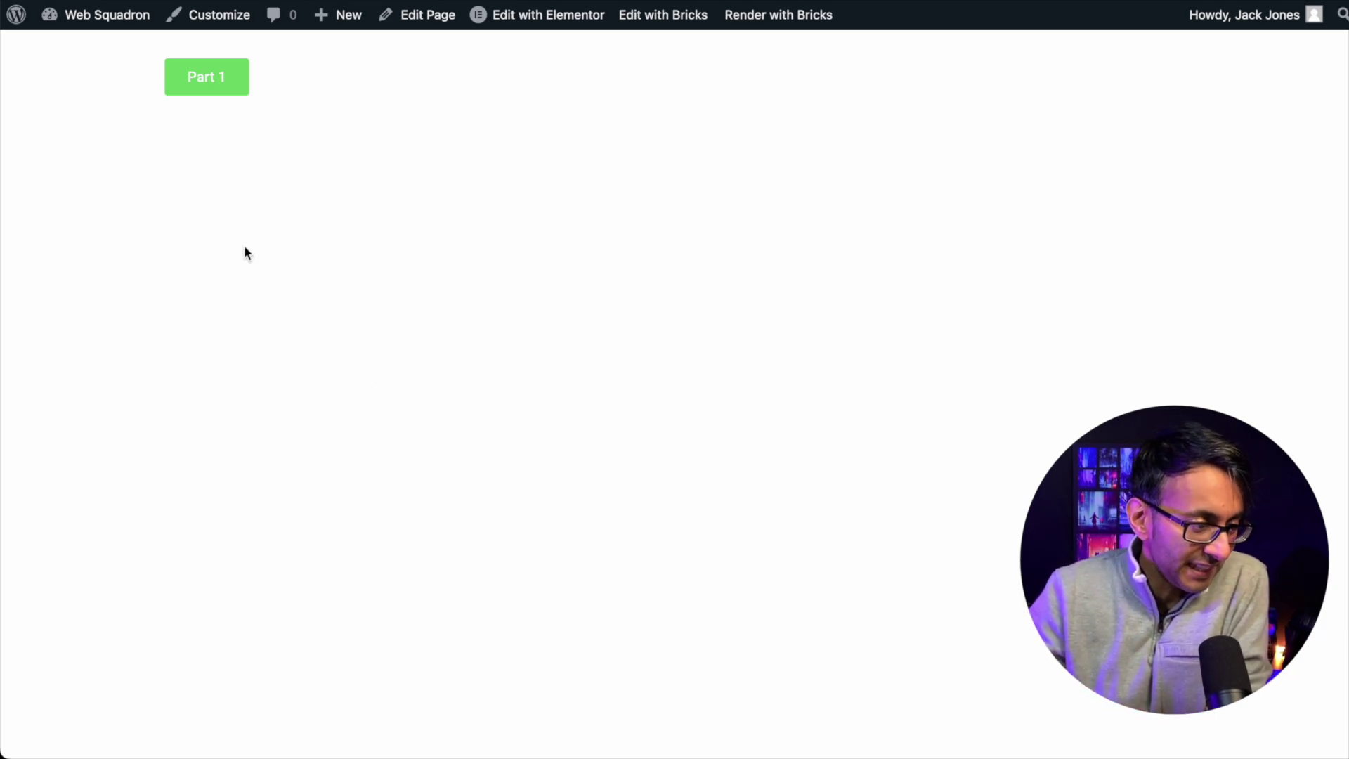
- On the live page, expand Part 1 through Part 4 to reveal each story paragraph and illustration
click(217, 87)
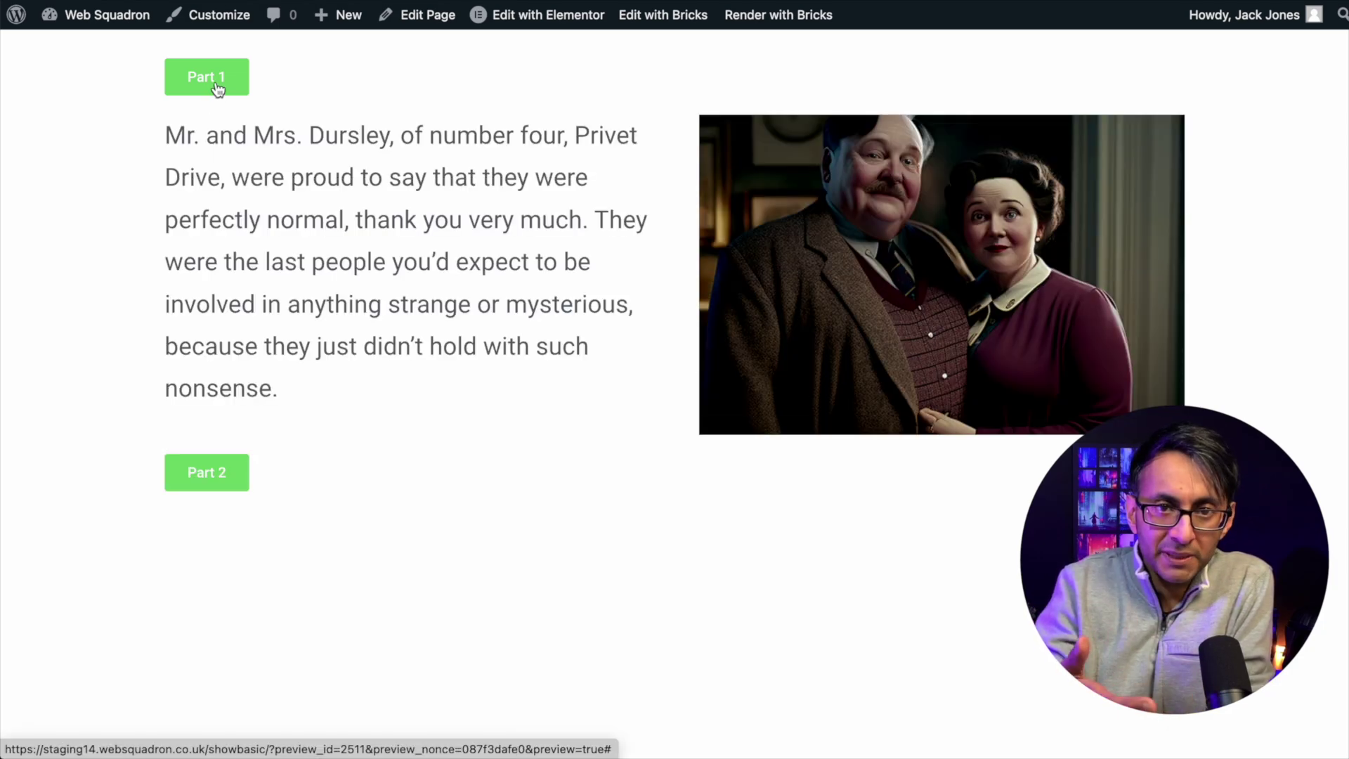
click(209, 483)
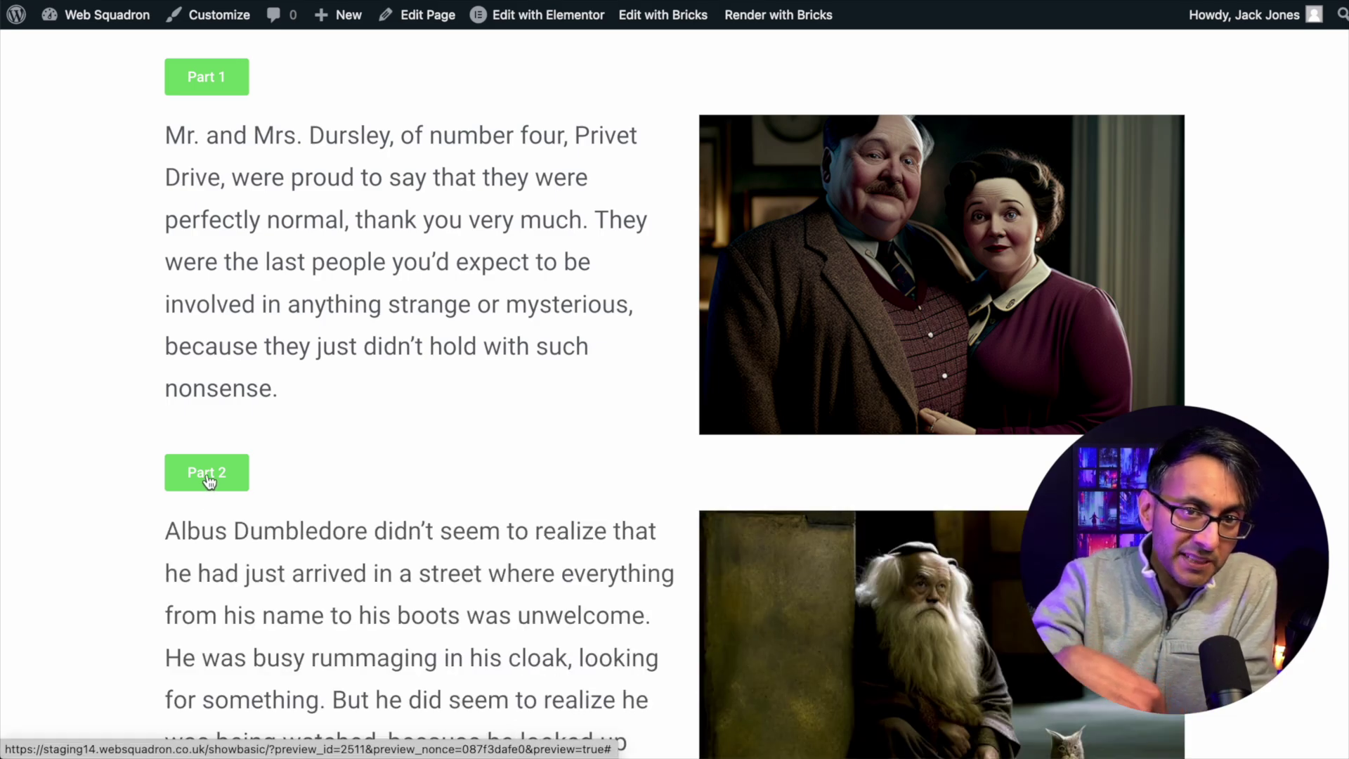
click(209, 482)
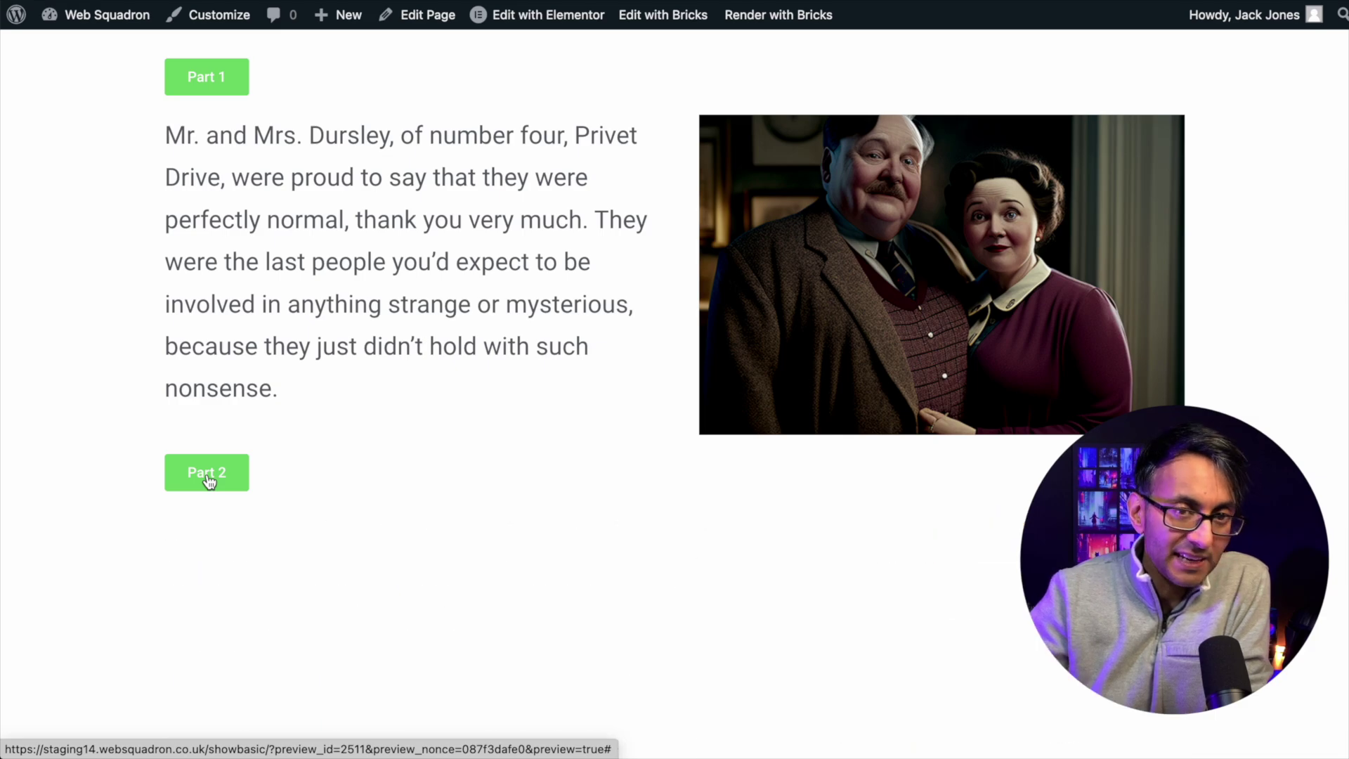
click(236, 83)
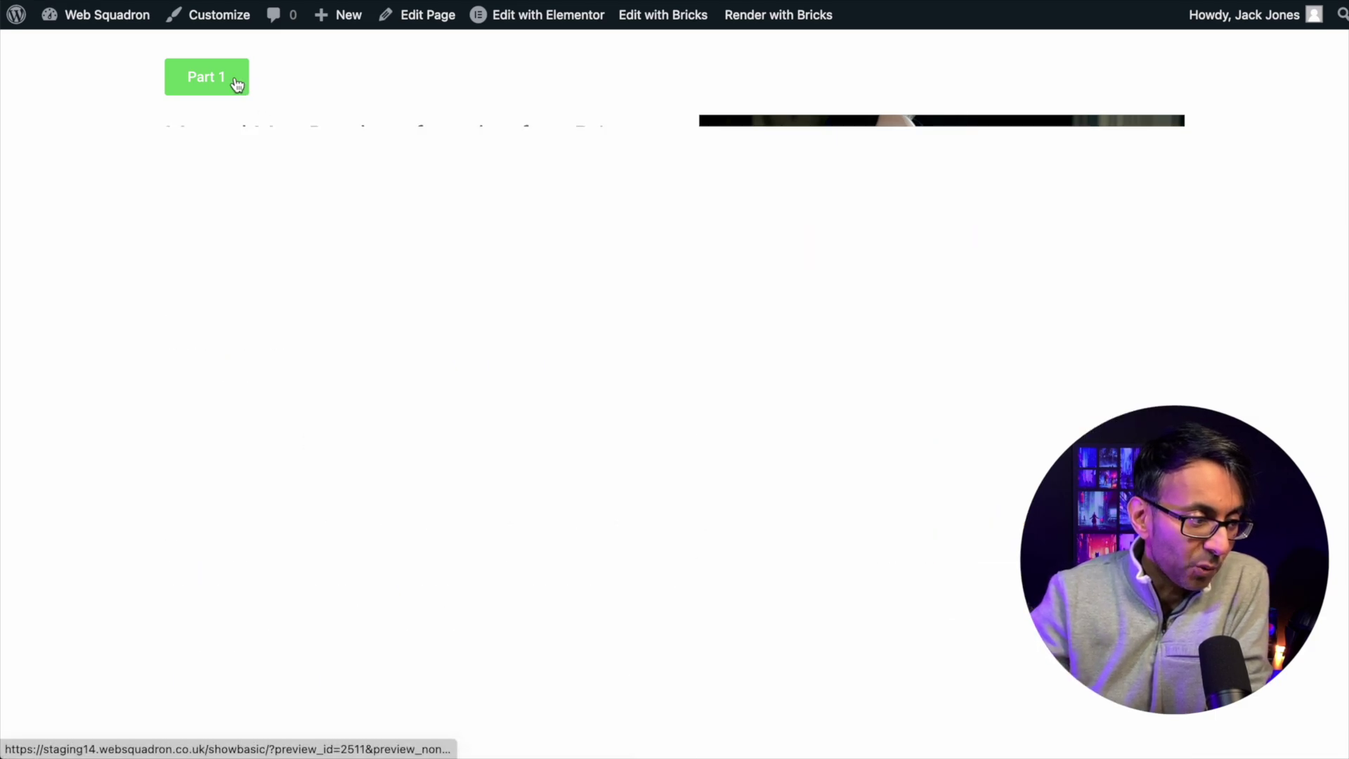
click(237, 83)
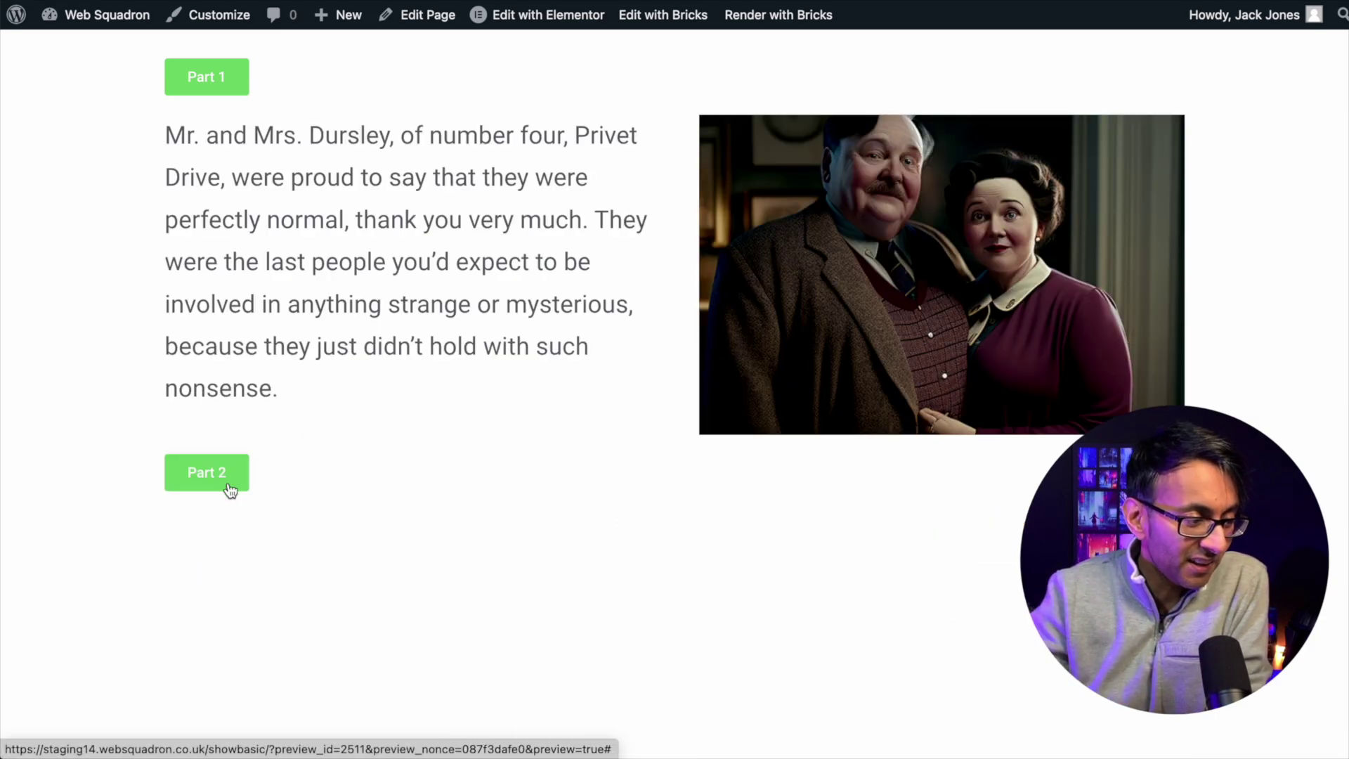
click(220, 483)
scroll(376, 462, down, 4)
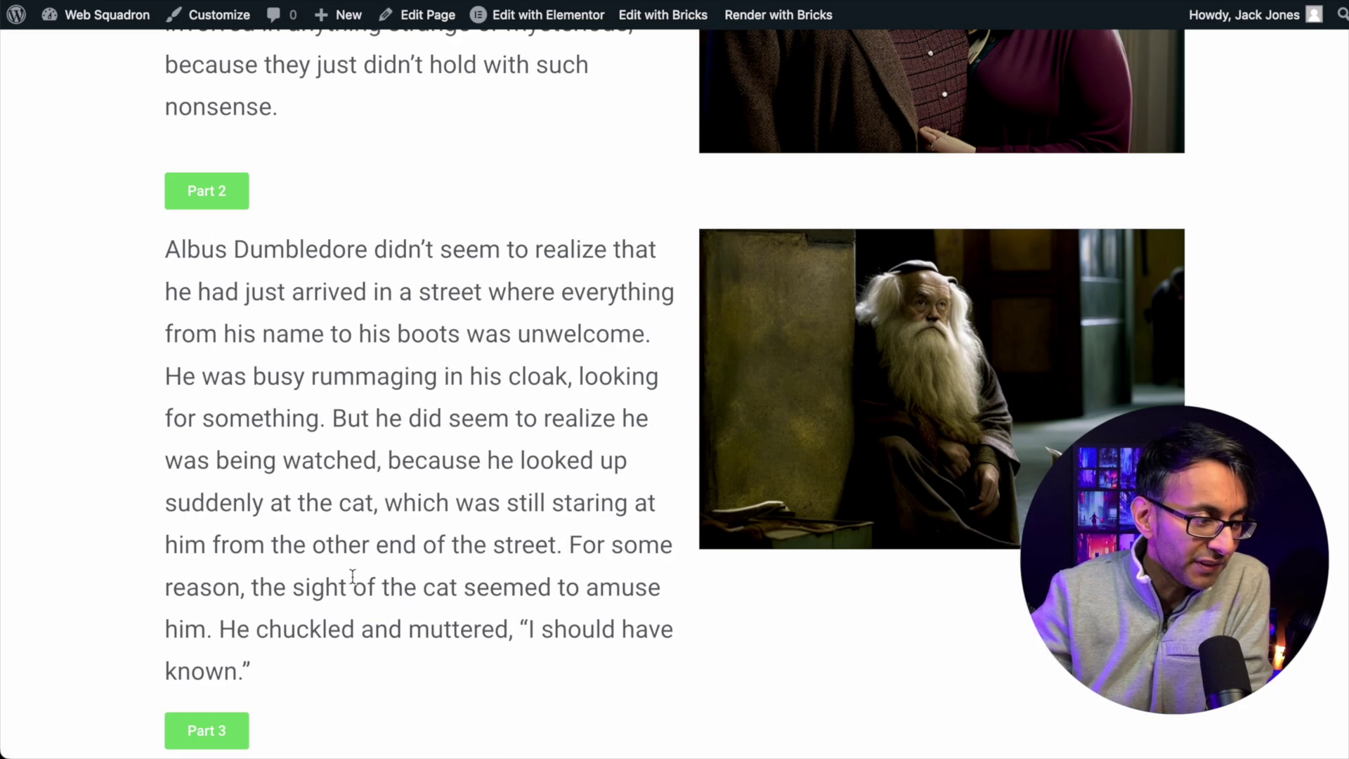
click(221, 729)
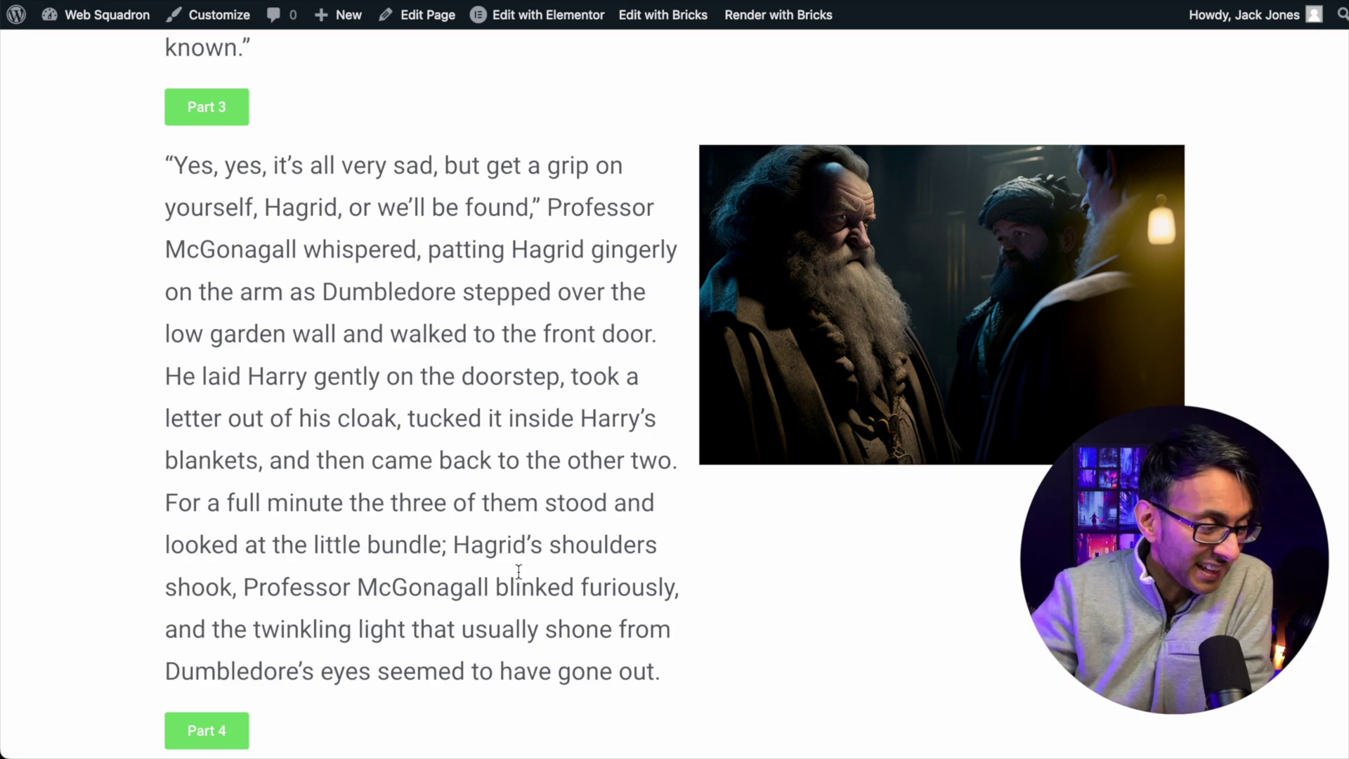
click(203, 738)
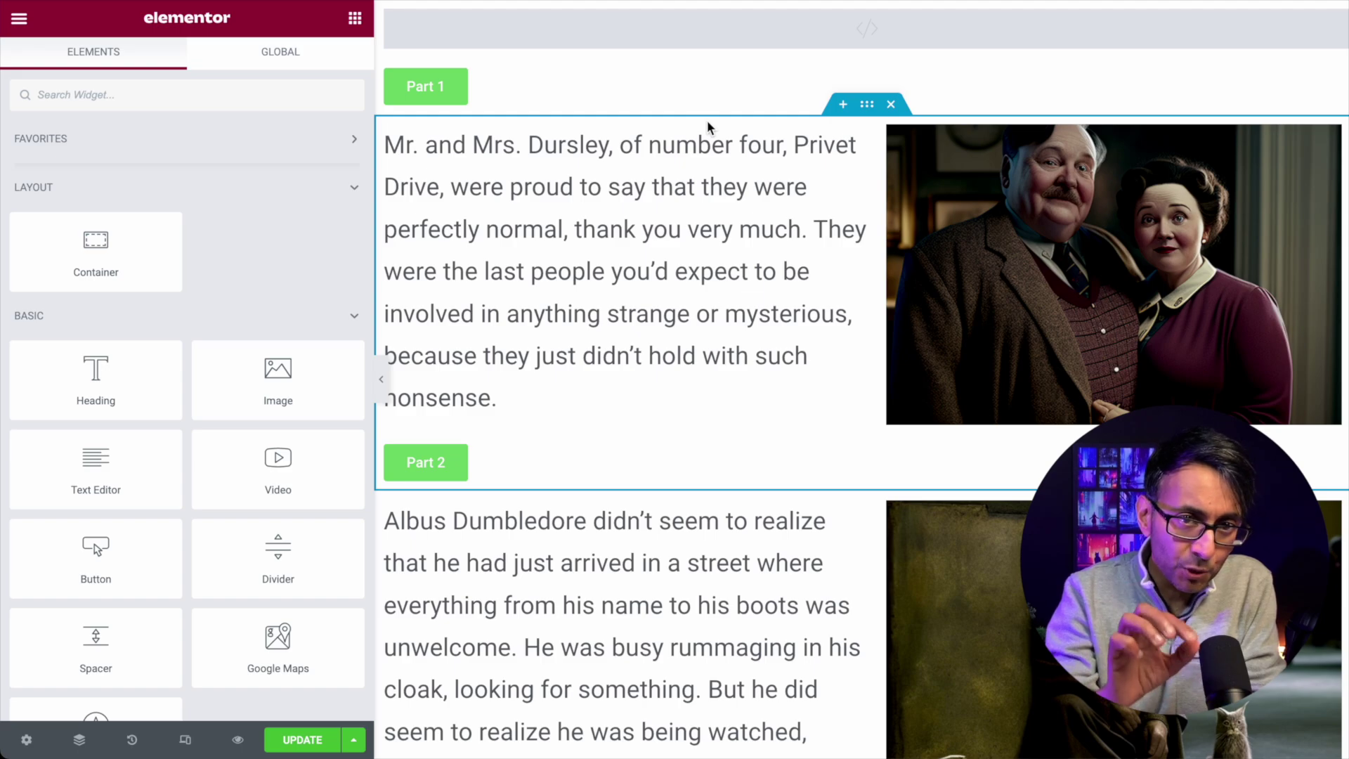
- Open the page in Elementor and bring up the HTML widget's code
click(738, 42)
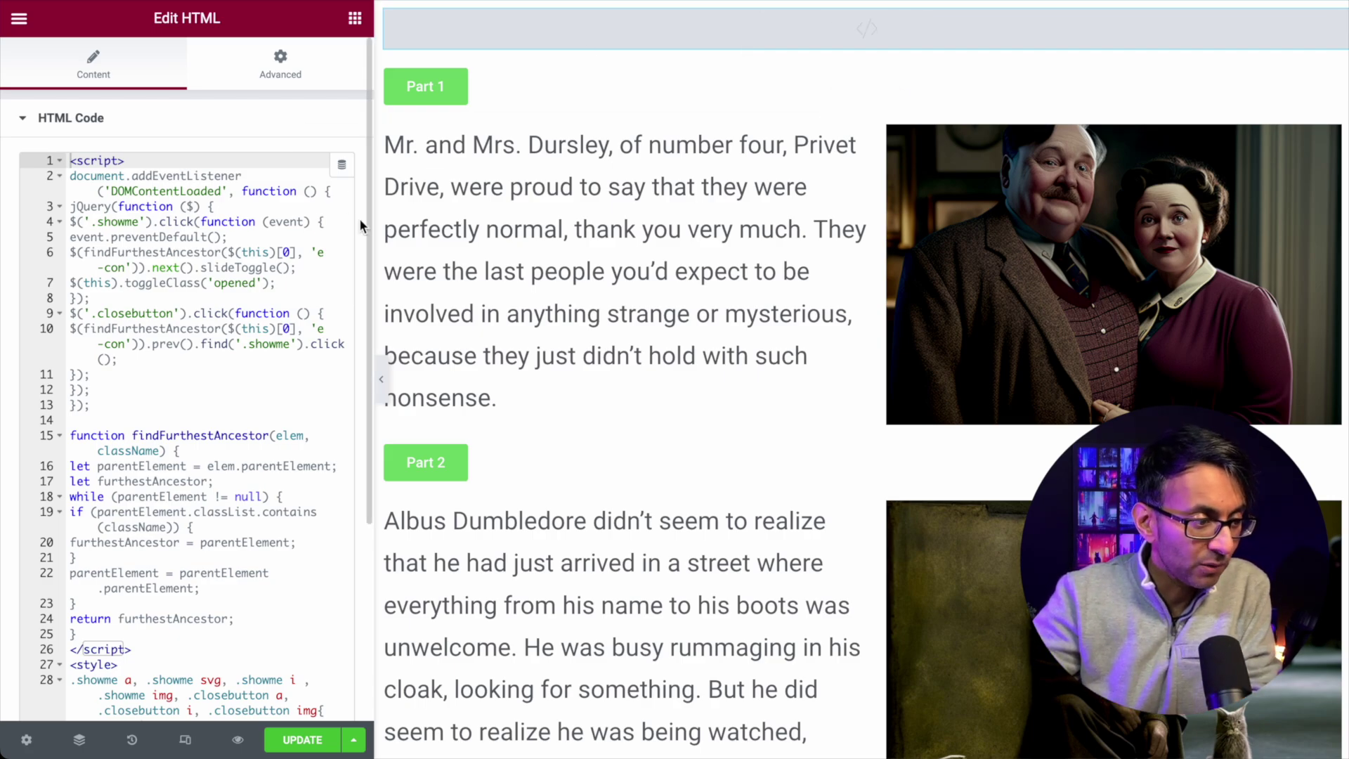
- Widen the panel to read the .showme/.closebutton jQuery toggle script and styles, then narrow it
drag(376, 211, 610, 209)
click(504, 283)
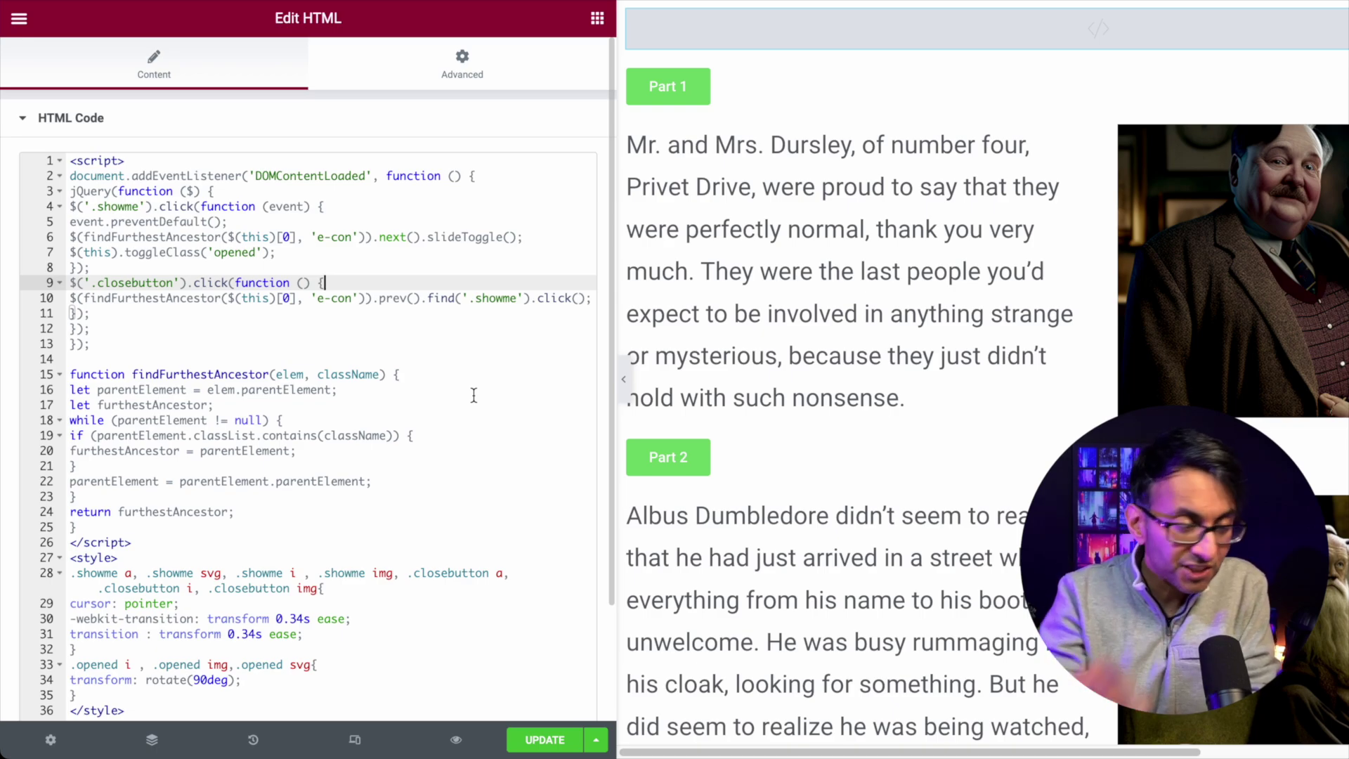
scroll(489, 403, down, 2)
scroll(489, 403, up, 2)
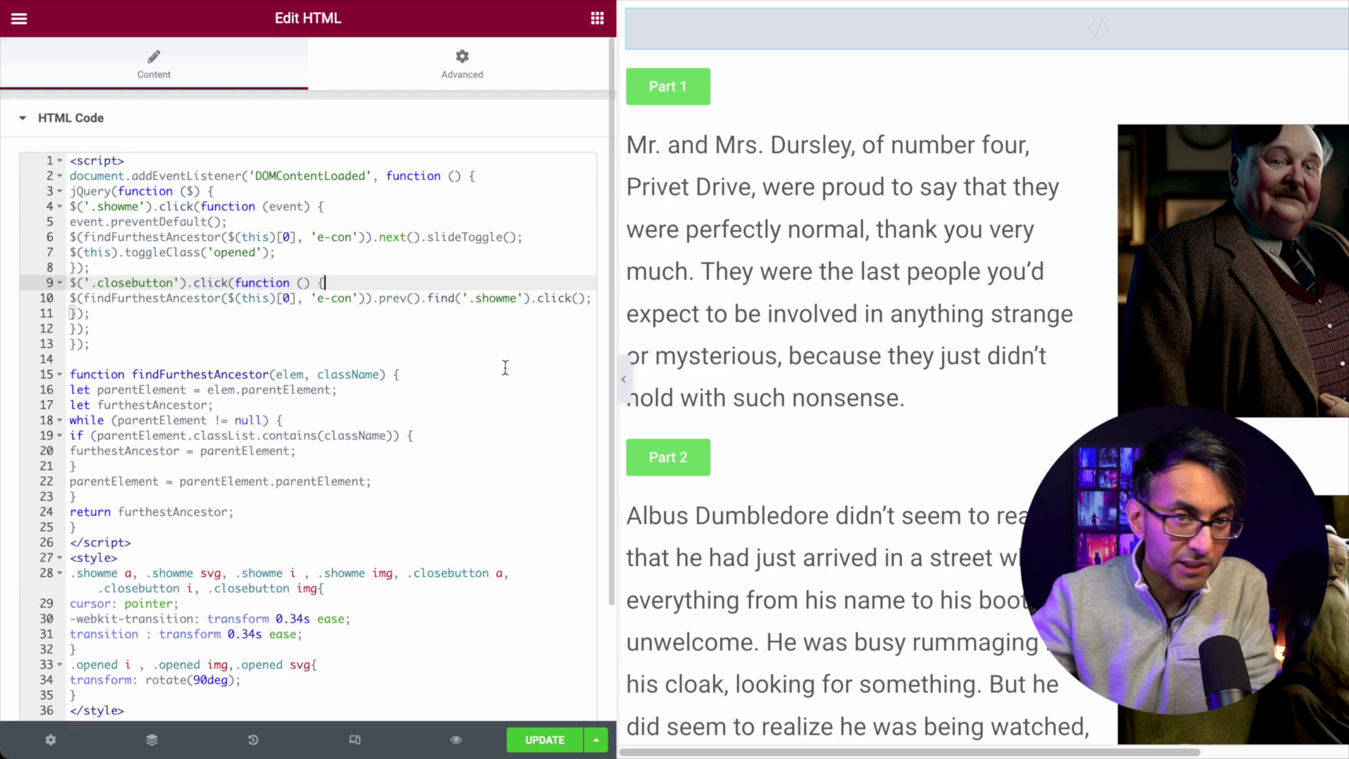
drag(617, 248, 319, 248)
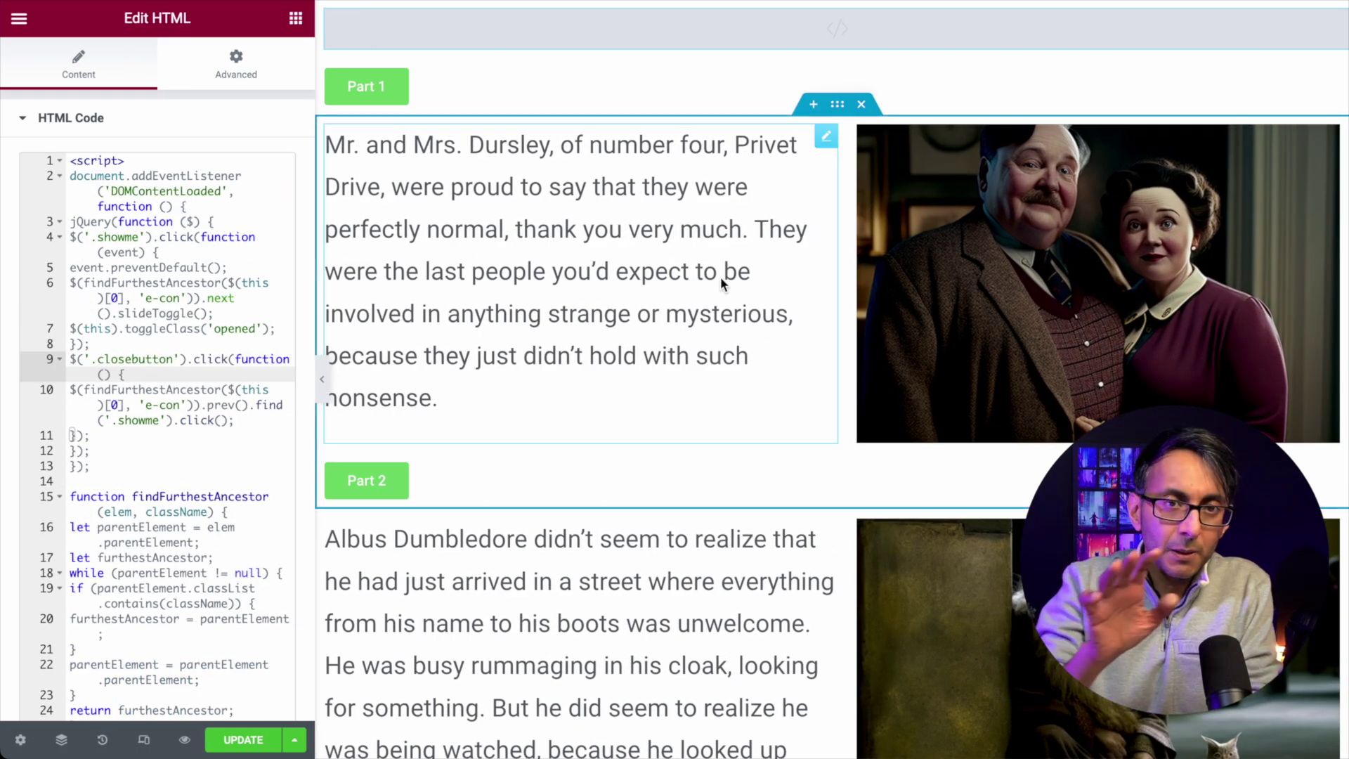
click(68, 750)
- Float the Navigator over the preview and select the Container, HTML widget, then the Part 1 button
drag(1250, 114, 930, 96)
click(881, 134)
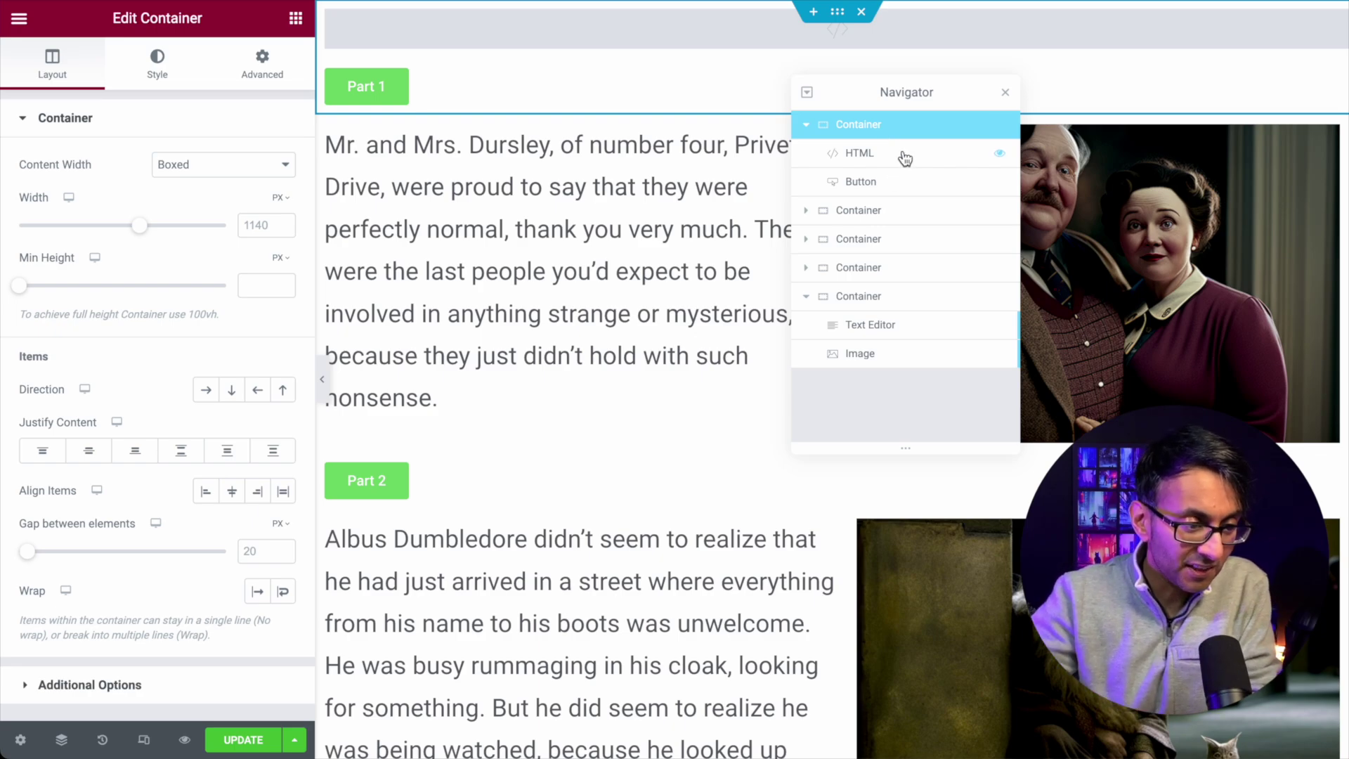
click(904, 156)
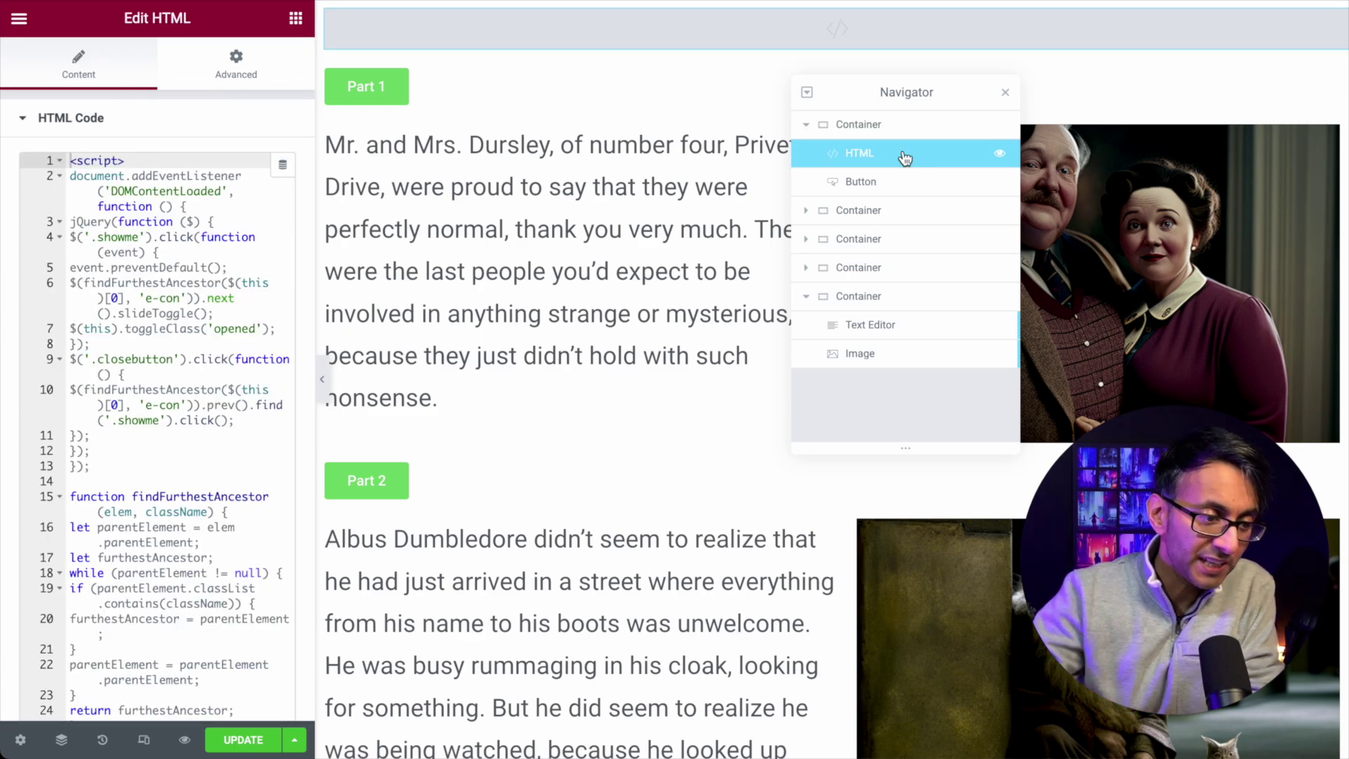
click(904, 182)
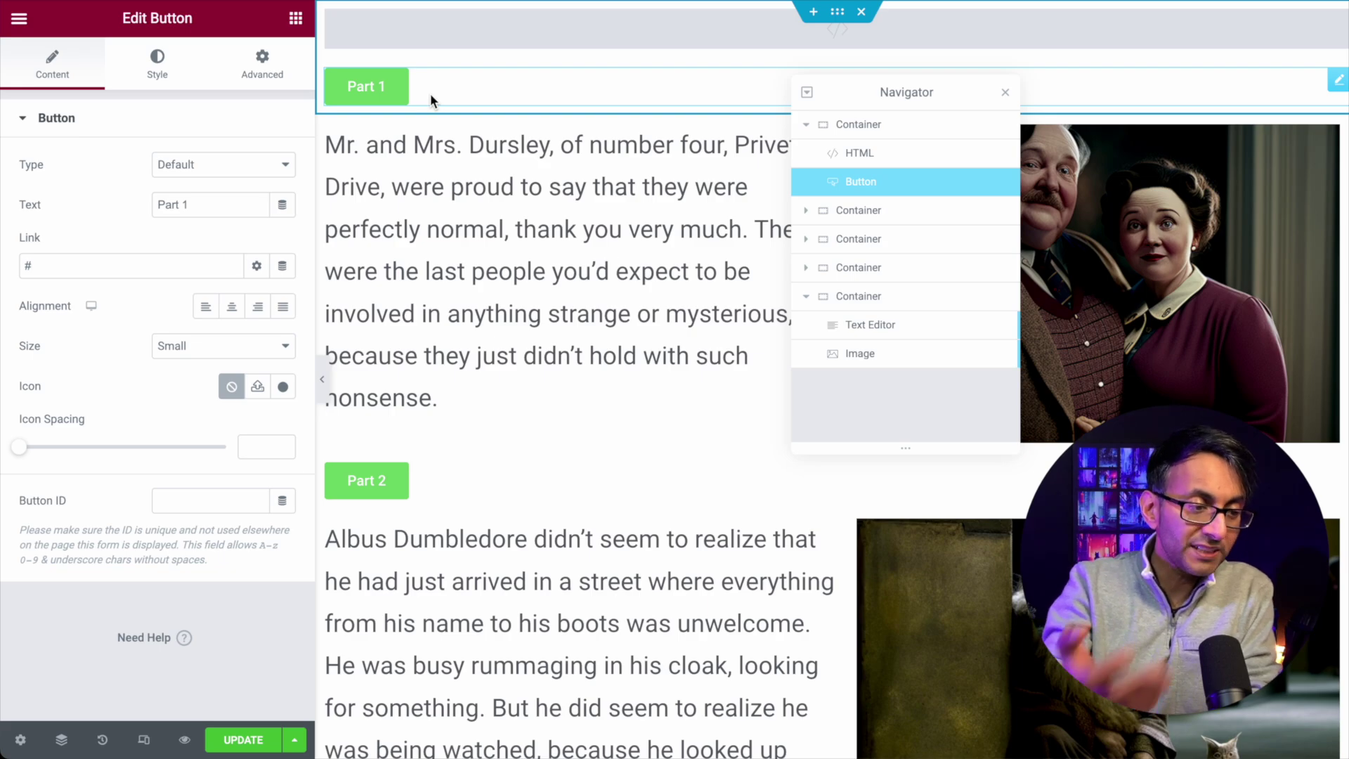
- Expand the first story container and inspect its text block, image and Part 2 button
click(890, 221)
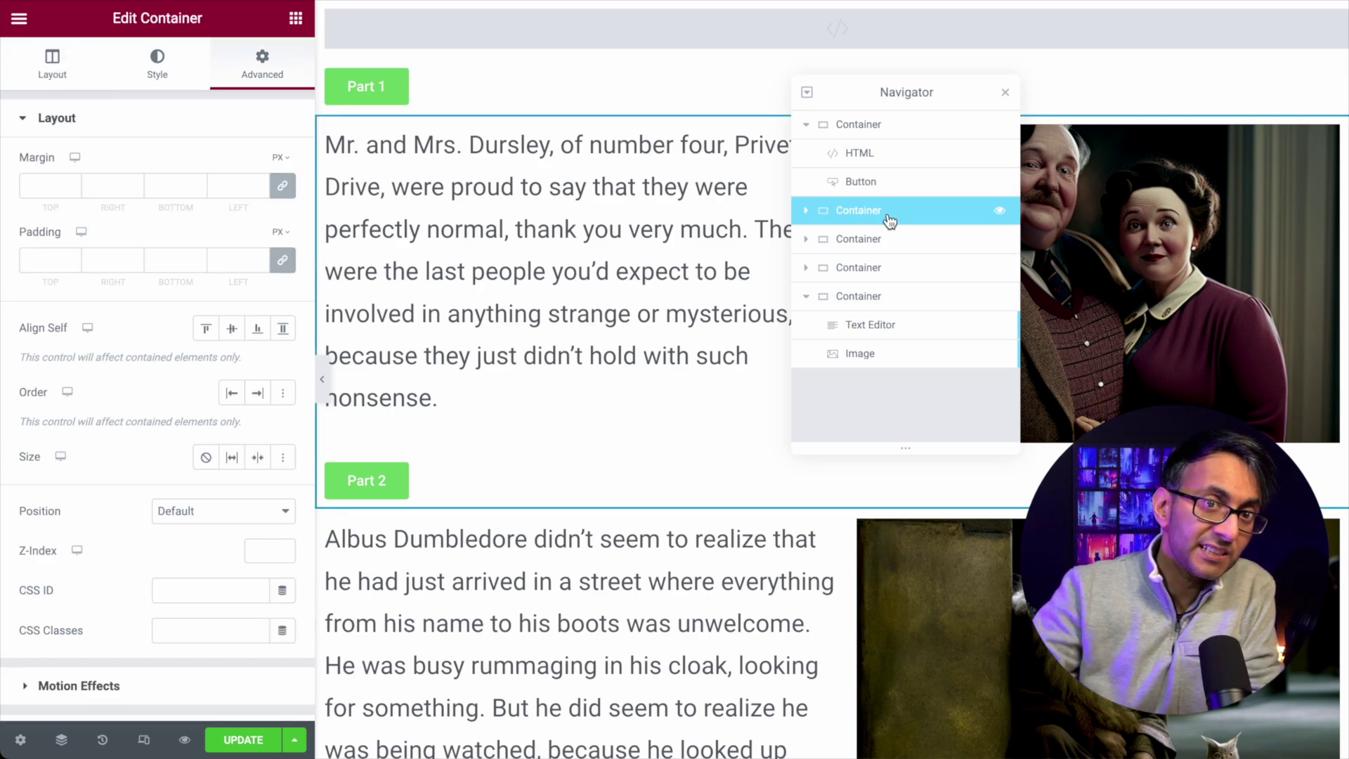
click(806, 211)
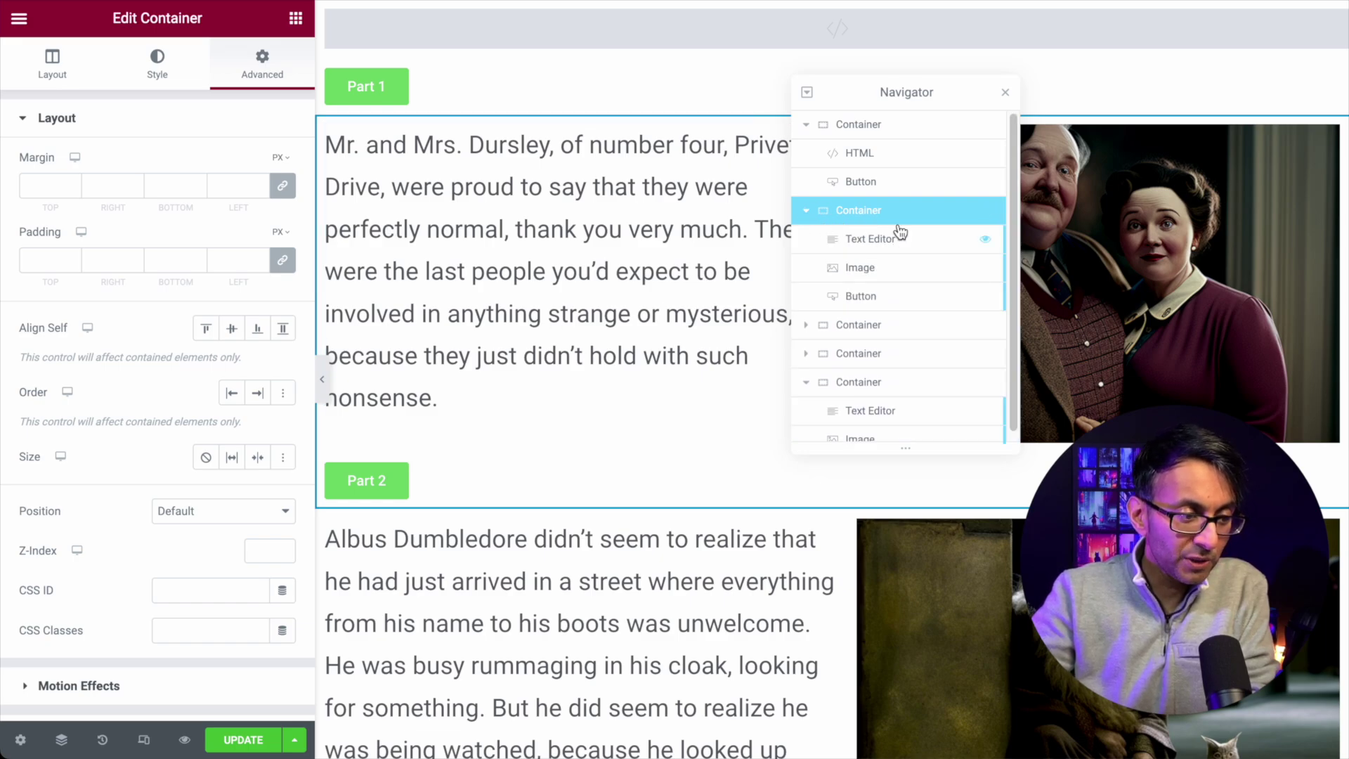
drag(936, 100, 195, 272)
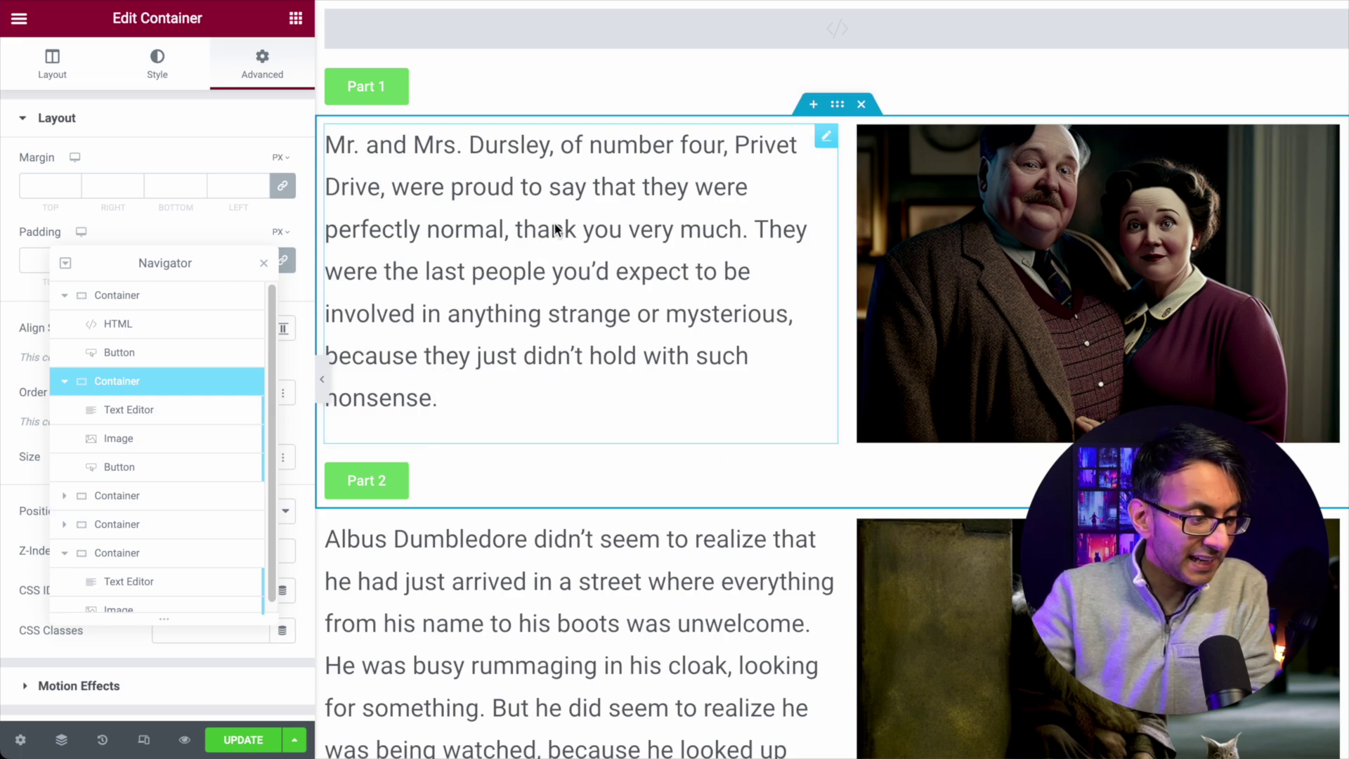
click(172, 414)
click(165, 440)
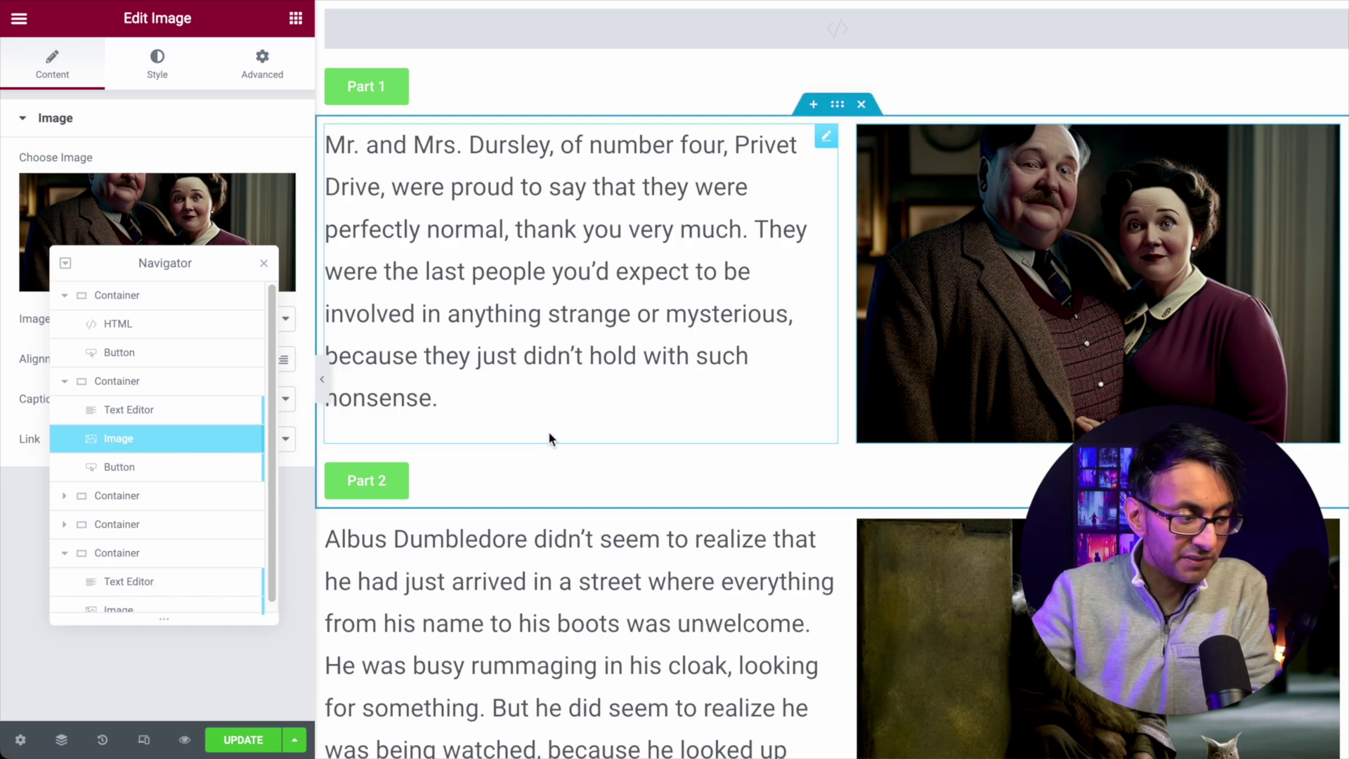
click(179, 470)
- Reselect the story container and view its Layout settings: Boxed, 1140 px
drag(165, 262, 997, 222)
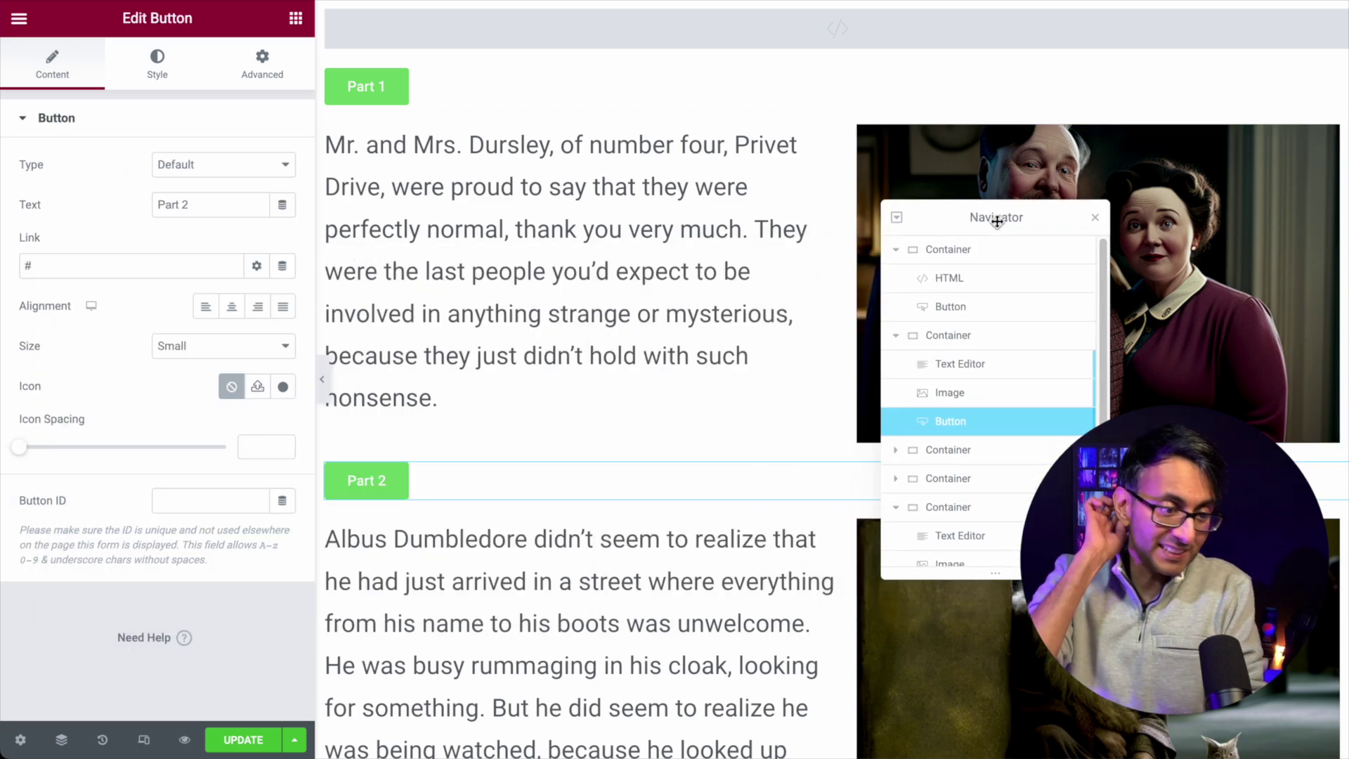
click(986, 335)
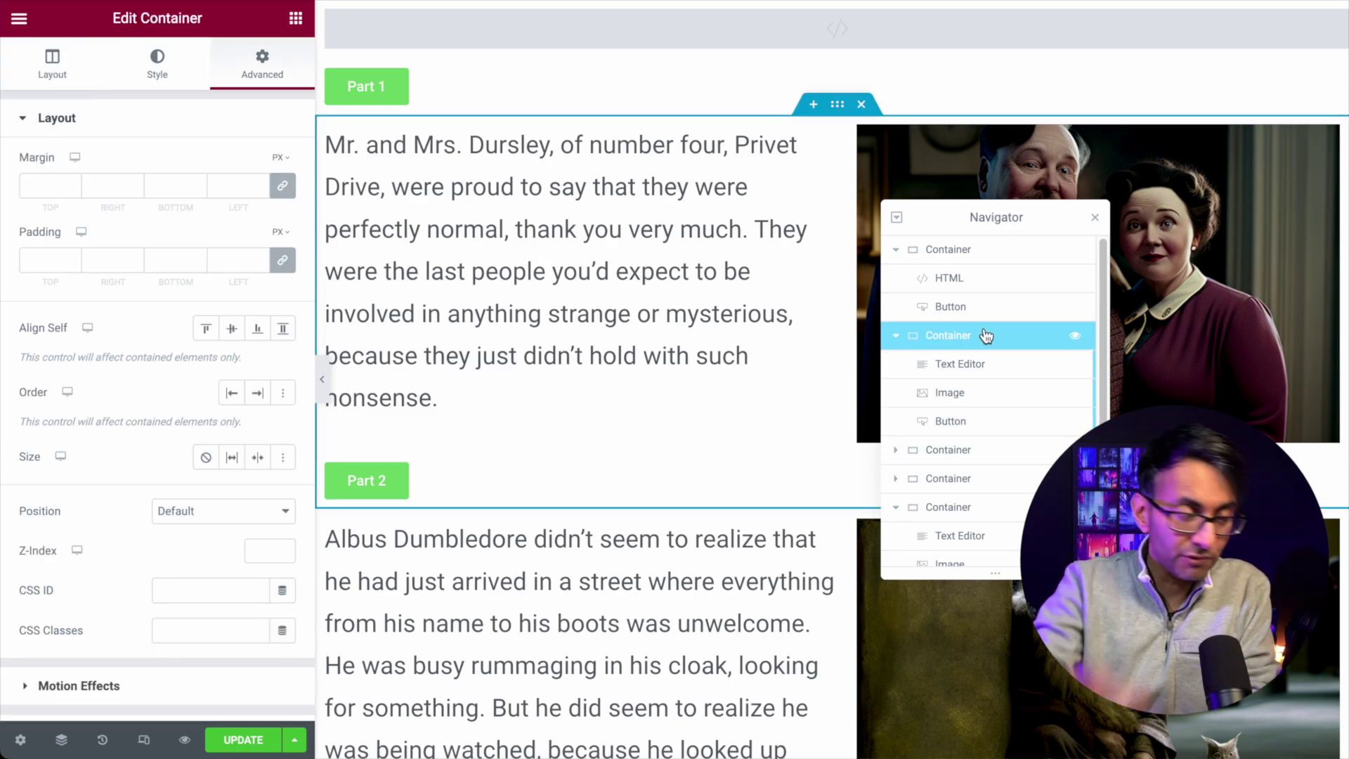
click(44, 76)
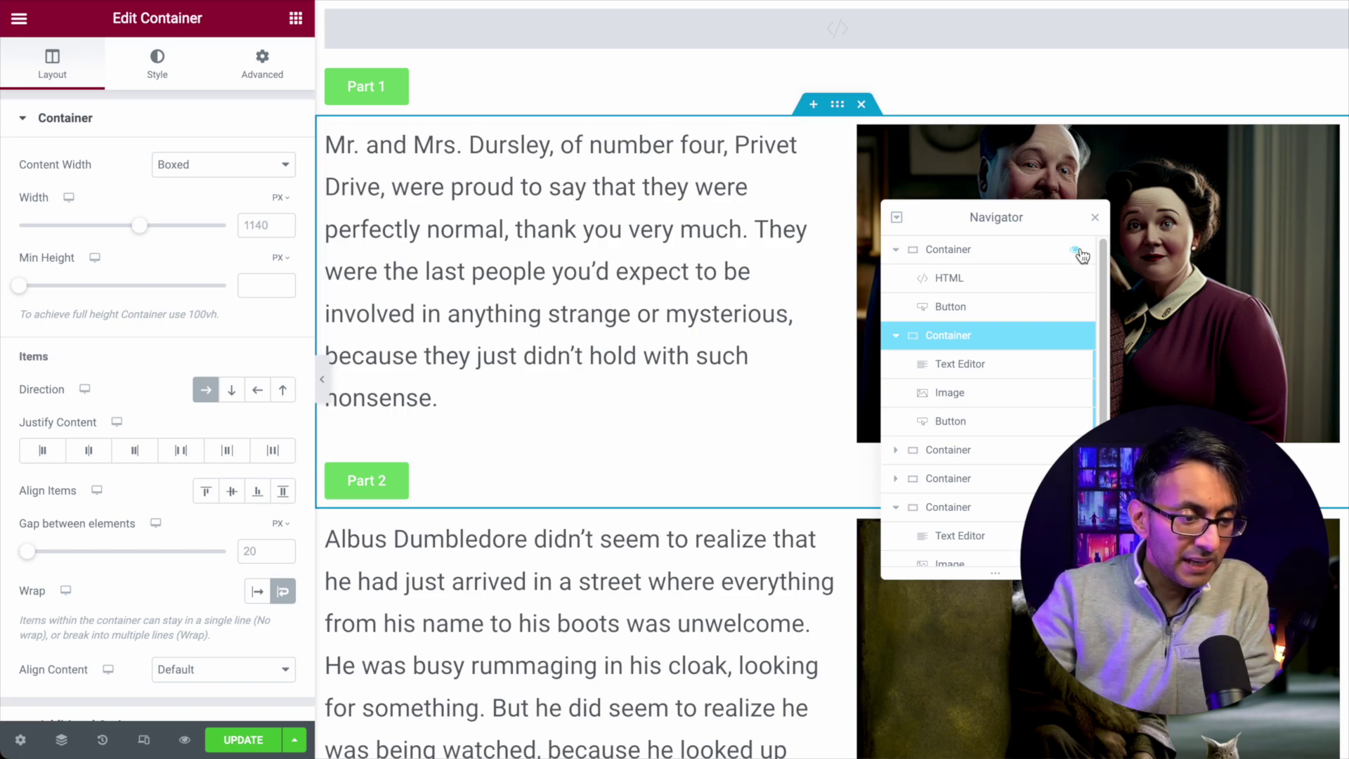
click(896, 336)
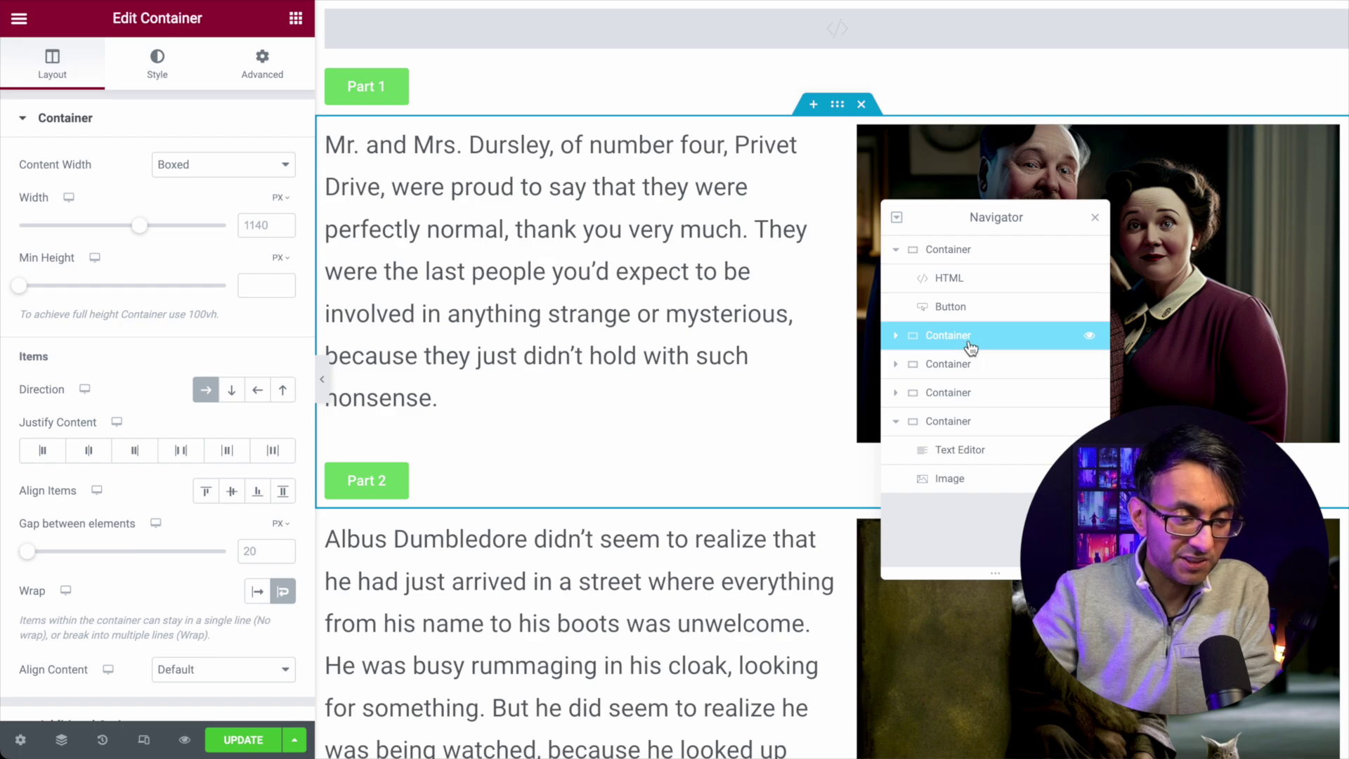
click(894, 422)
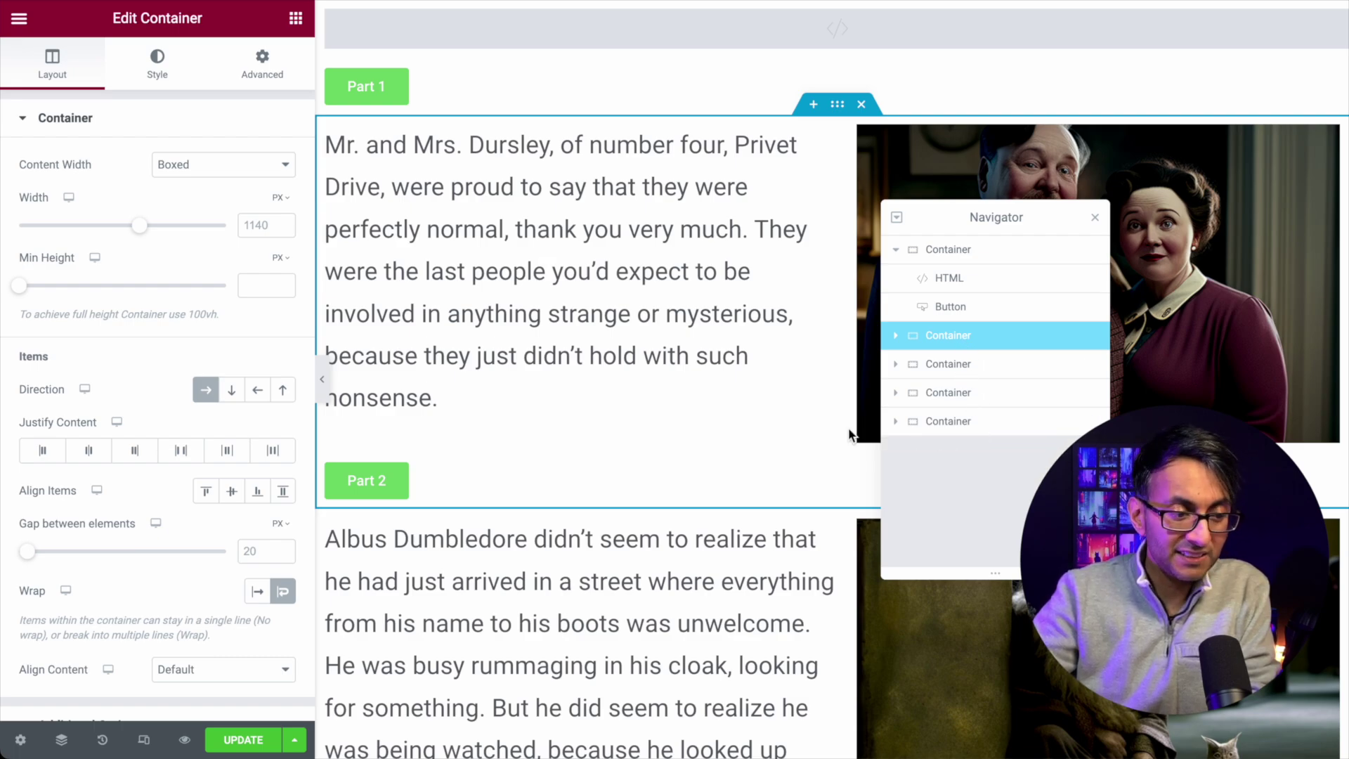
click(893, 423)
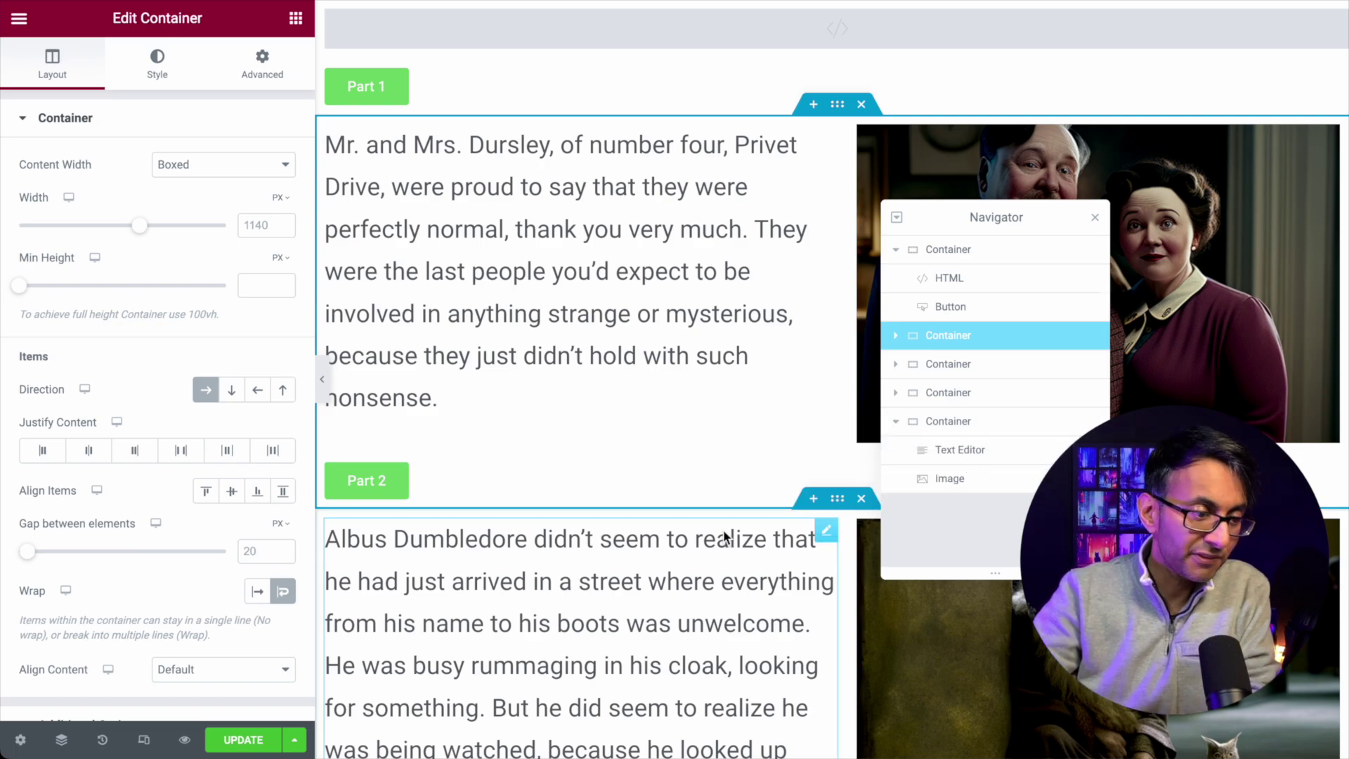
scroll(724, 538, down, 15)
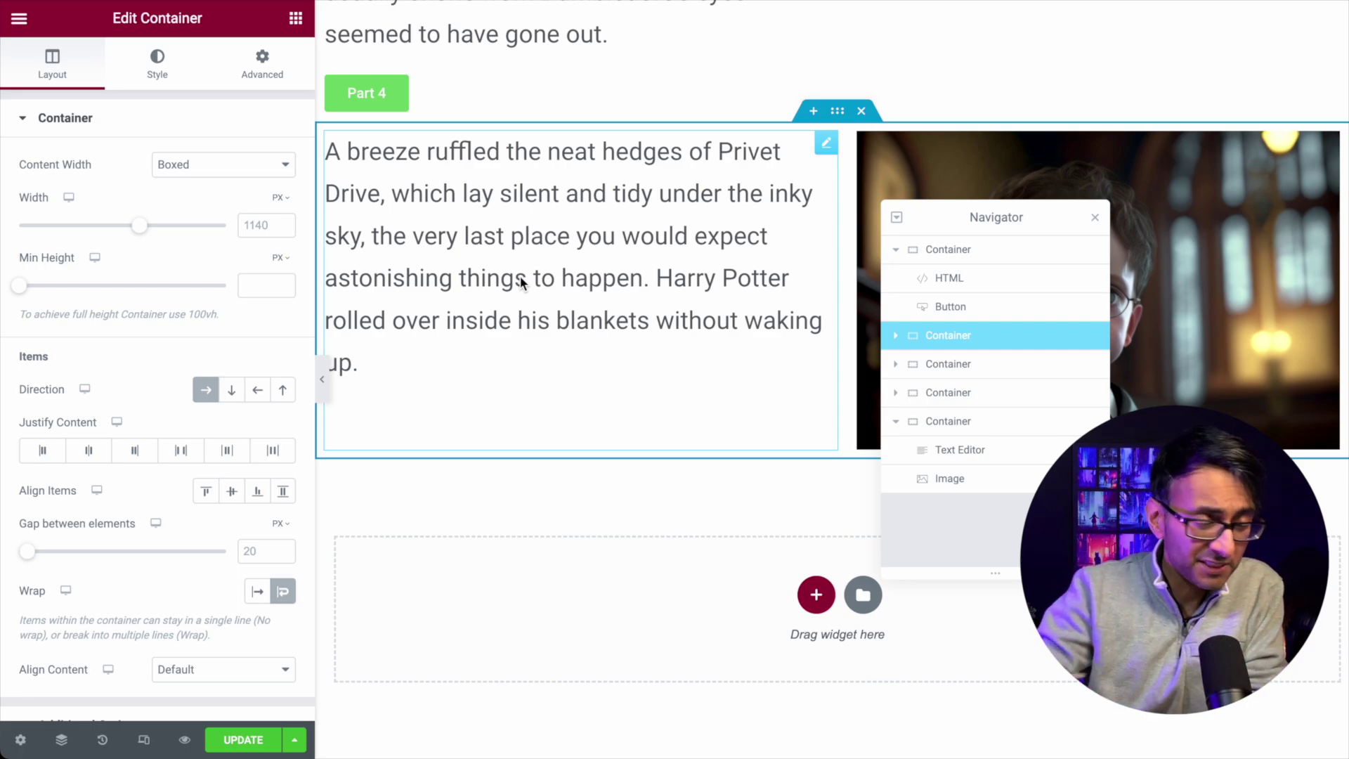
click(958, 224)
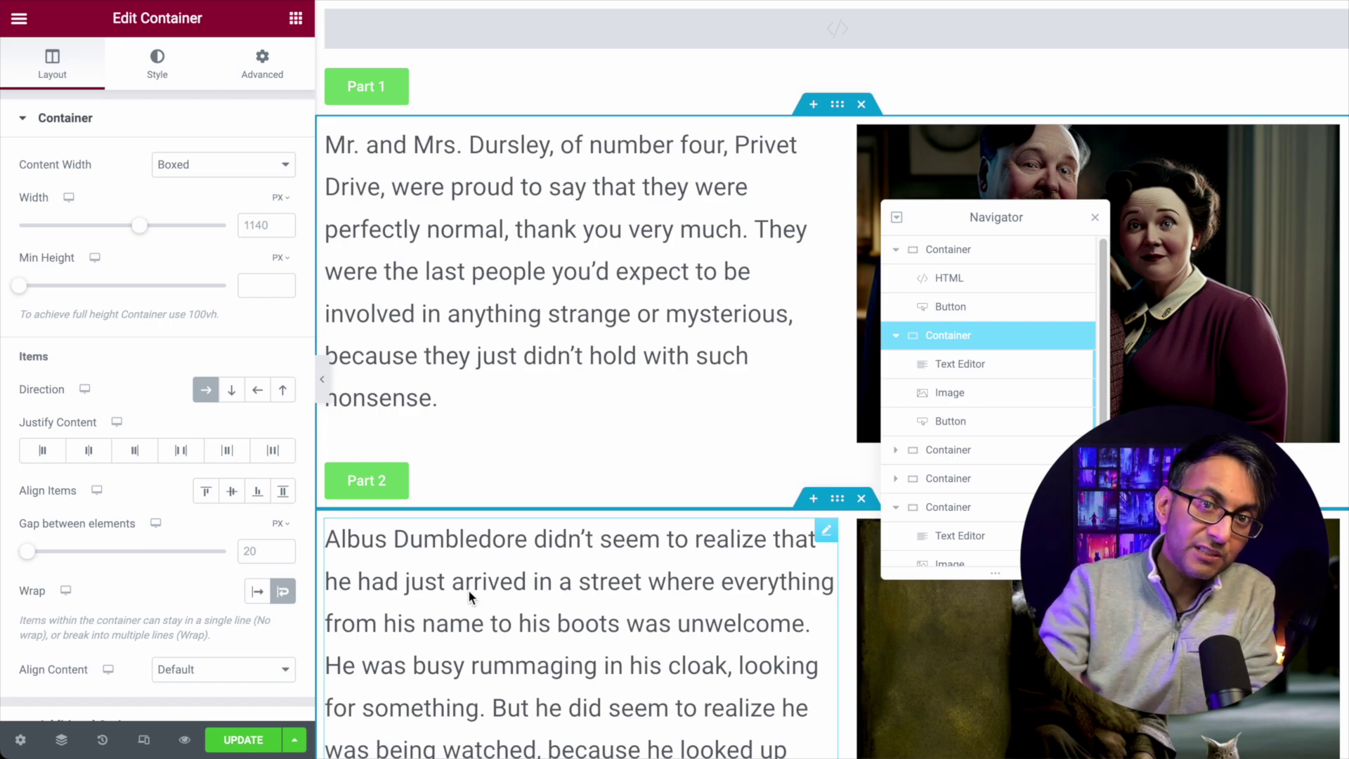
- Confirm the Part 1 button's Advanced CSS Classes reads showme, leaving it unchanged
click(430, 99)
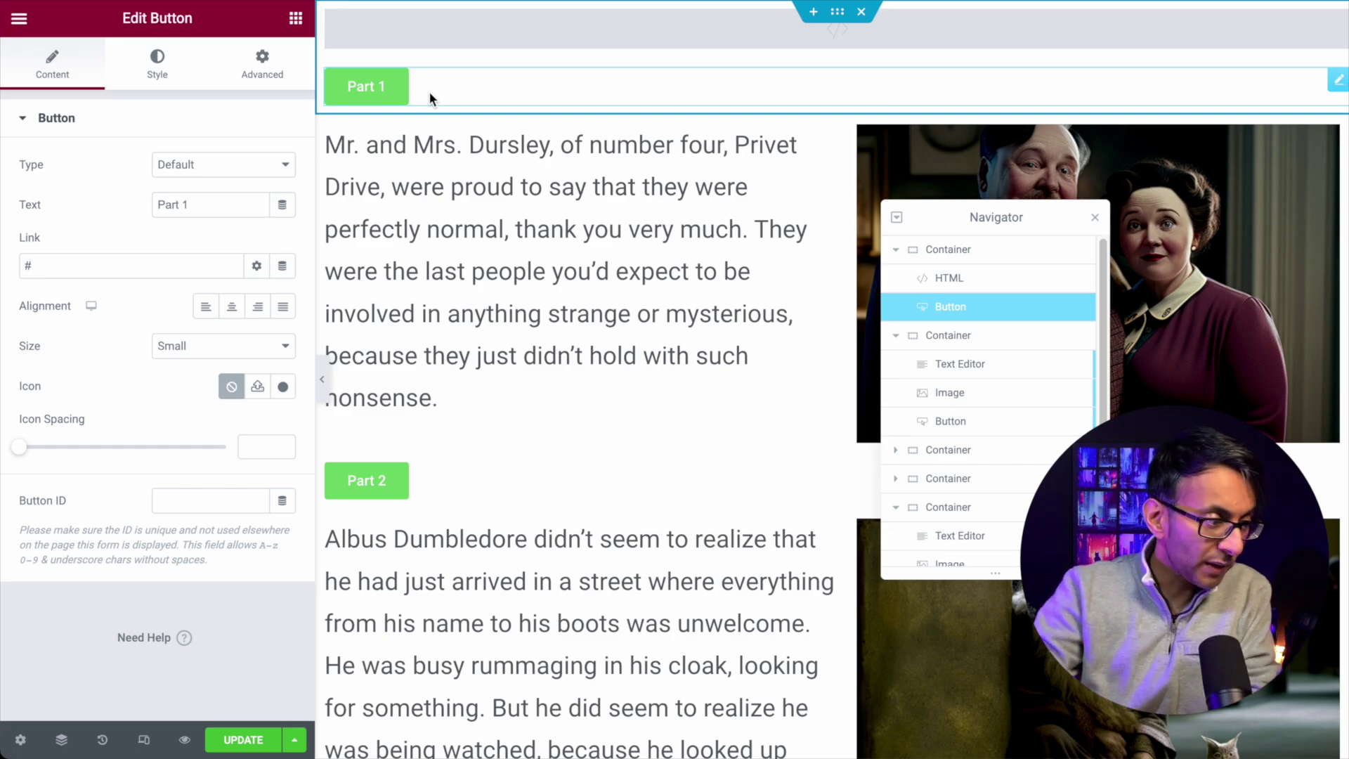
click(262, 65)
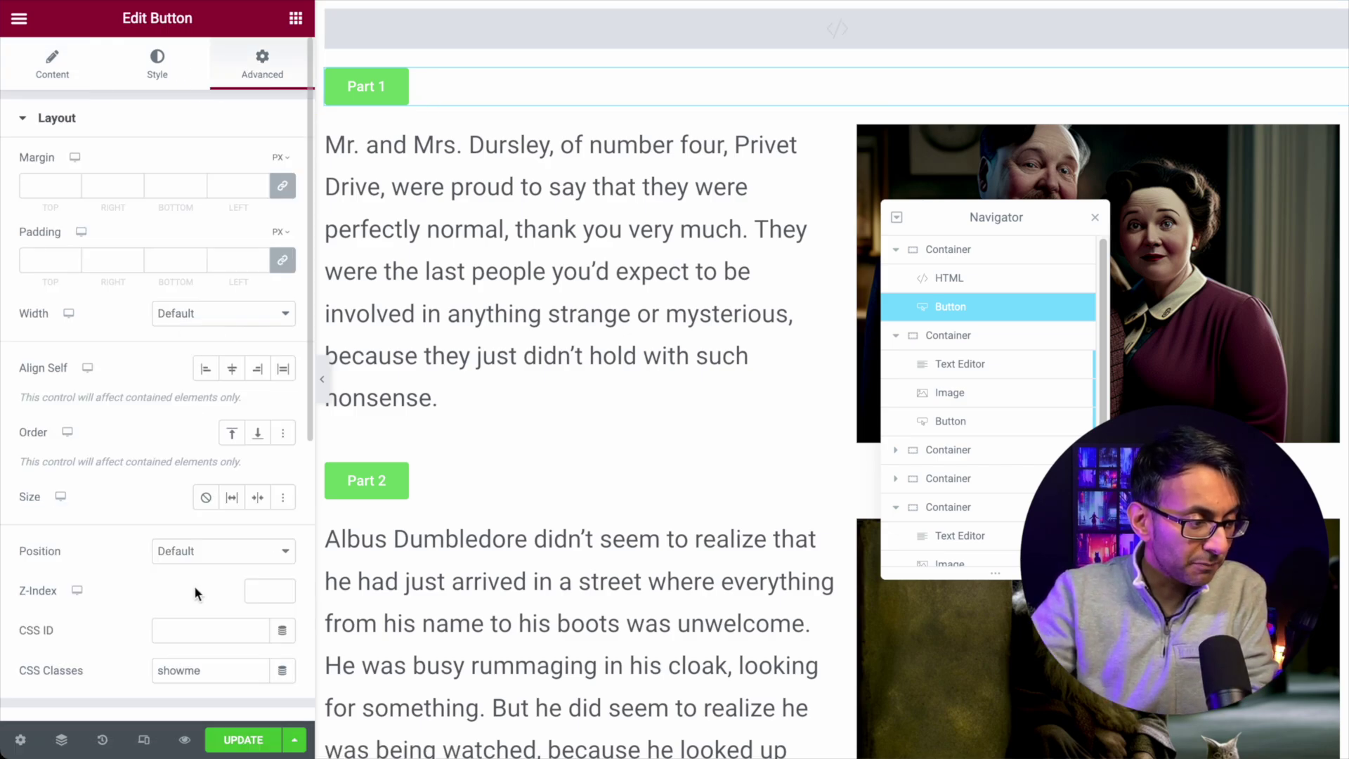
scroll(208, 613, down, 3)
drag(218, 562, 152, 560)
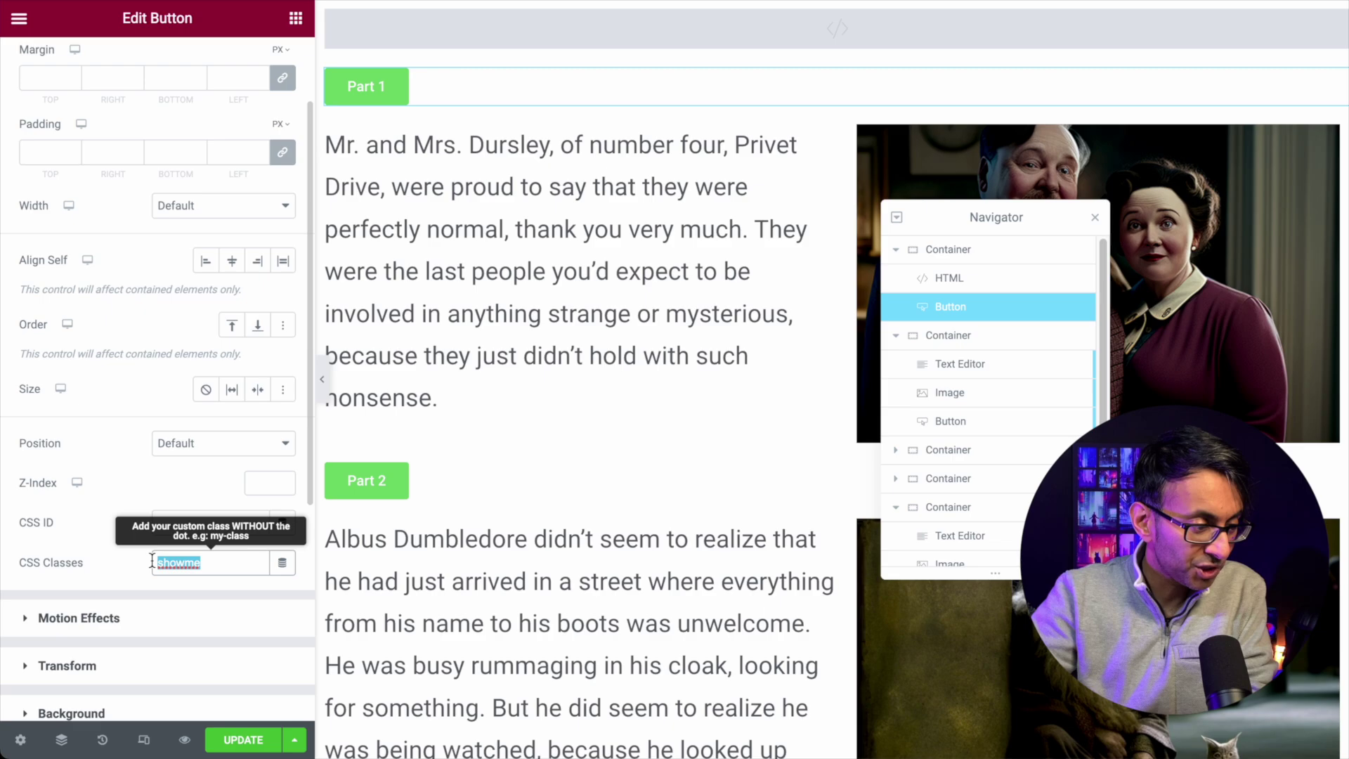
click(227, 564)
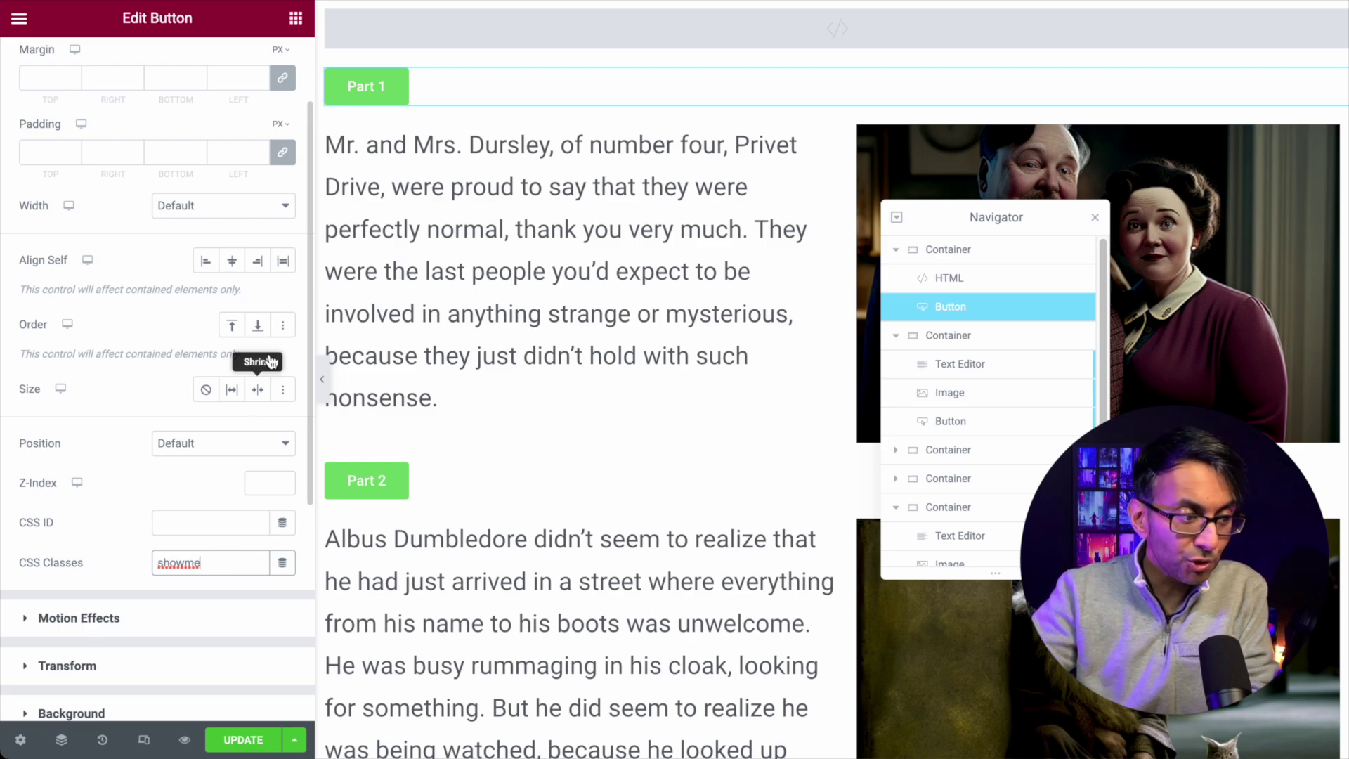
click(380, 93)
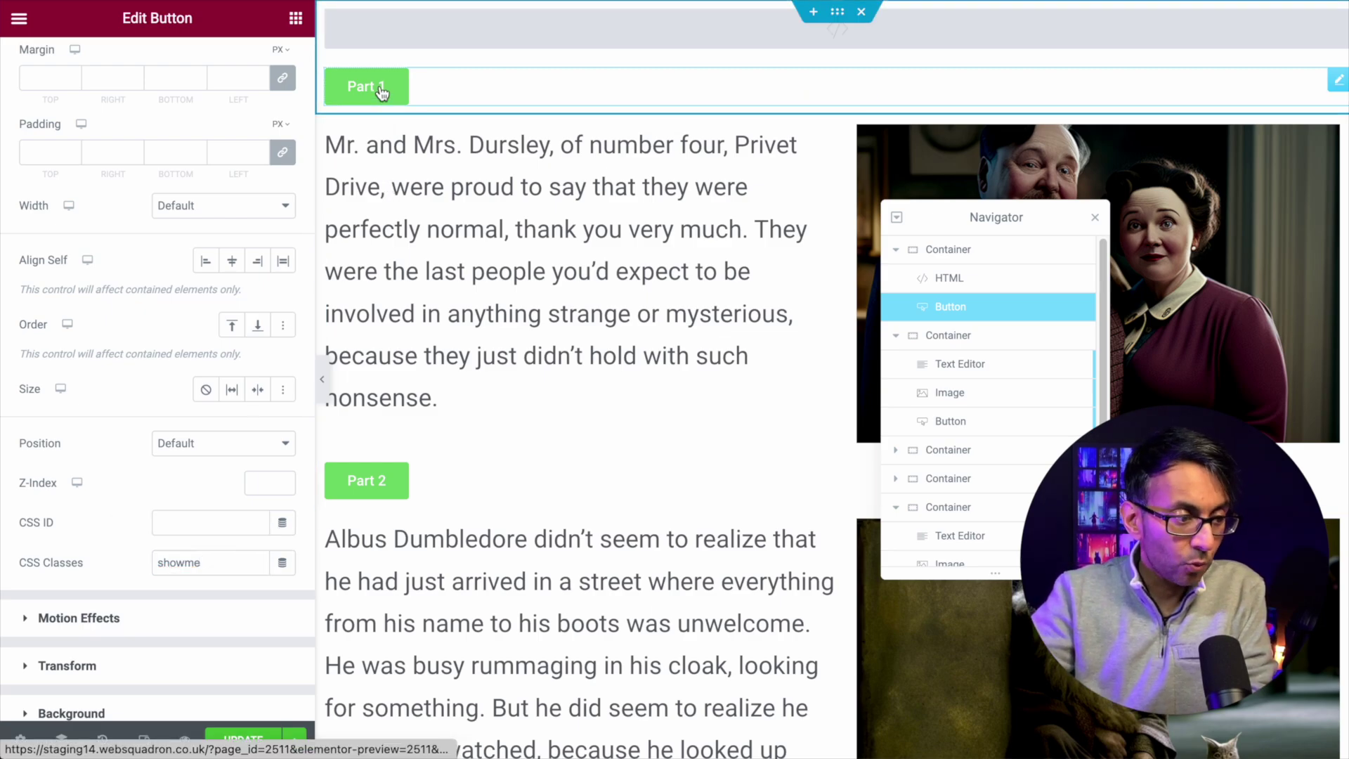
scroll(76, 134, up, 3)
click(53, 70)
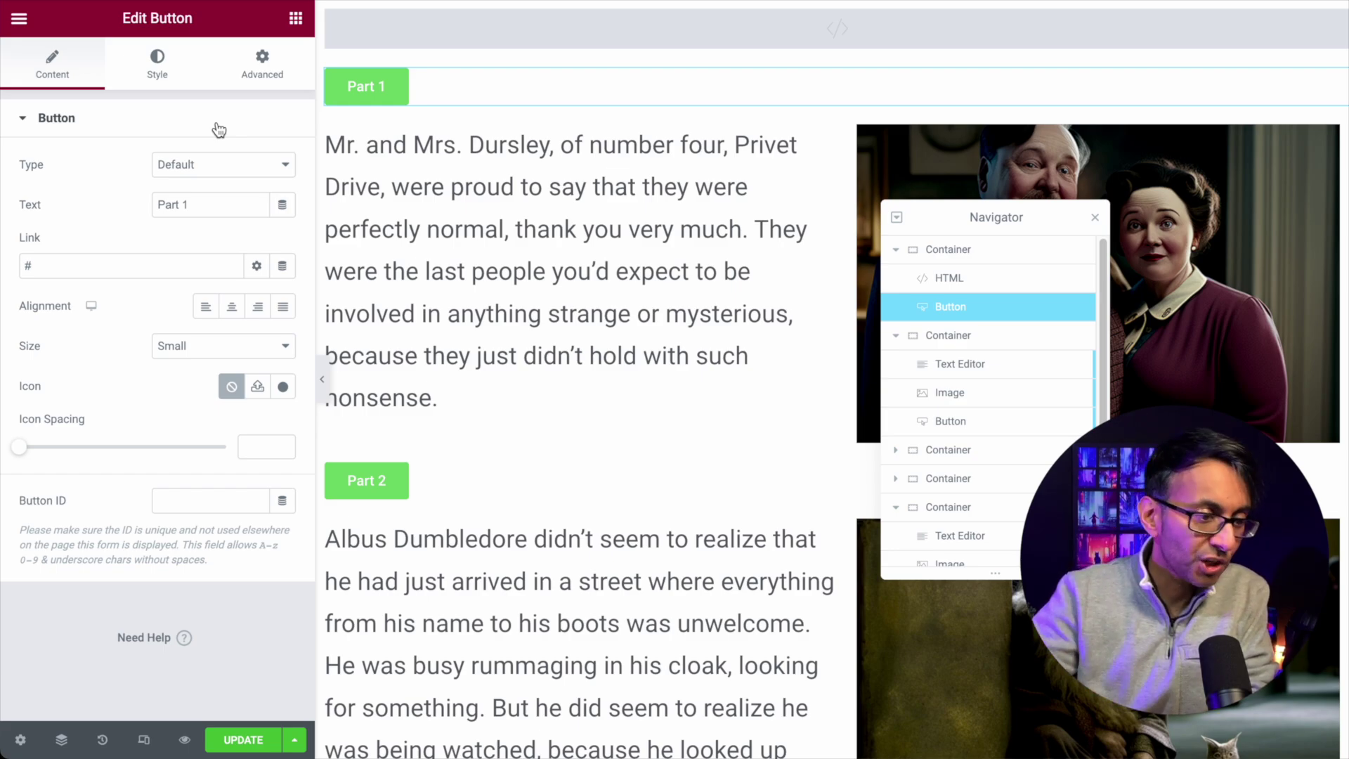
- Inspect the Part 1 story container's advanced settings and collapse the top container in the Navigator
click(953, 338)
click(261, 76)
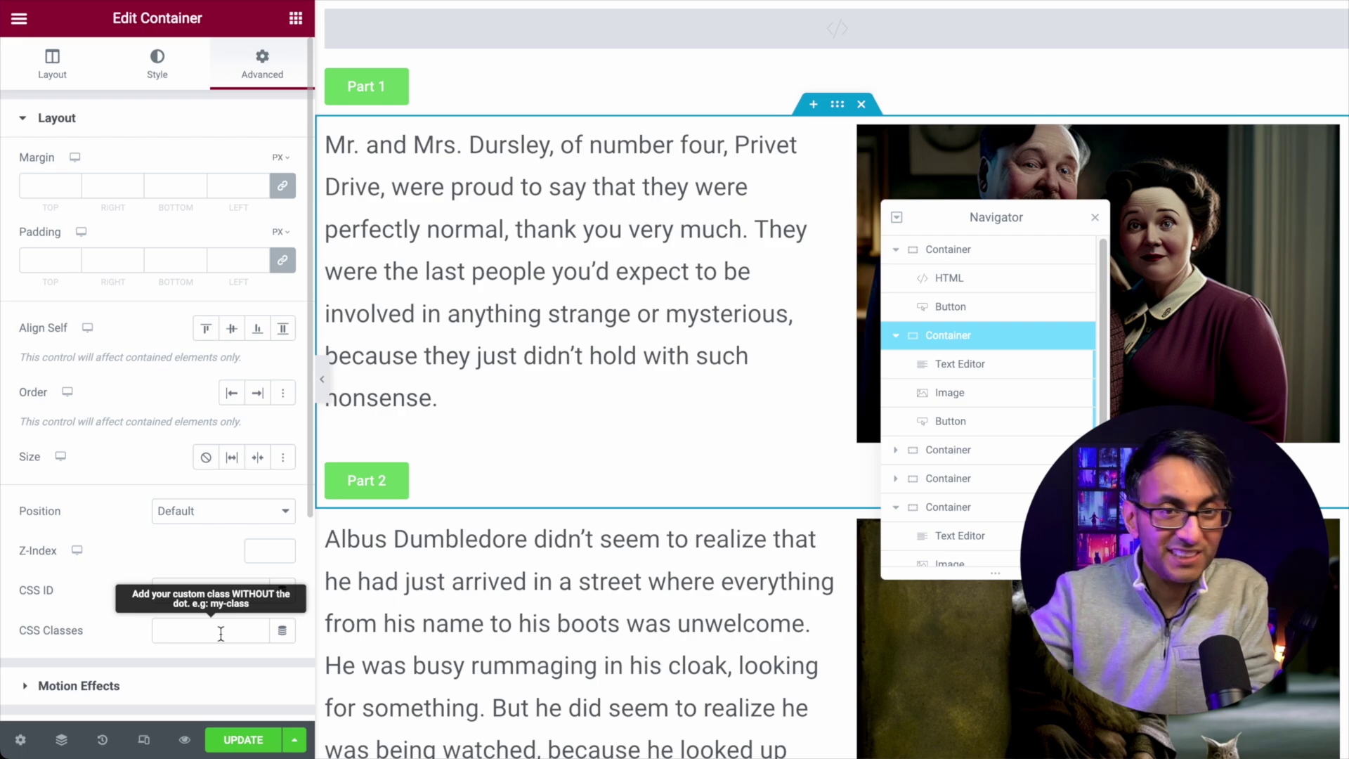
click(998, 260)
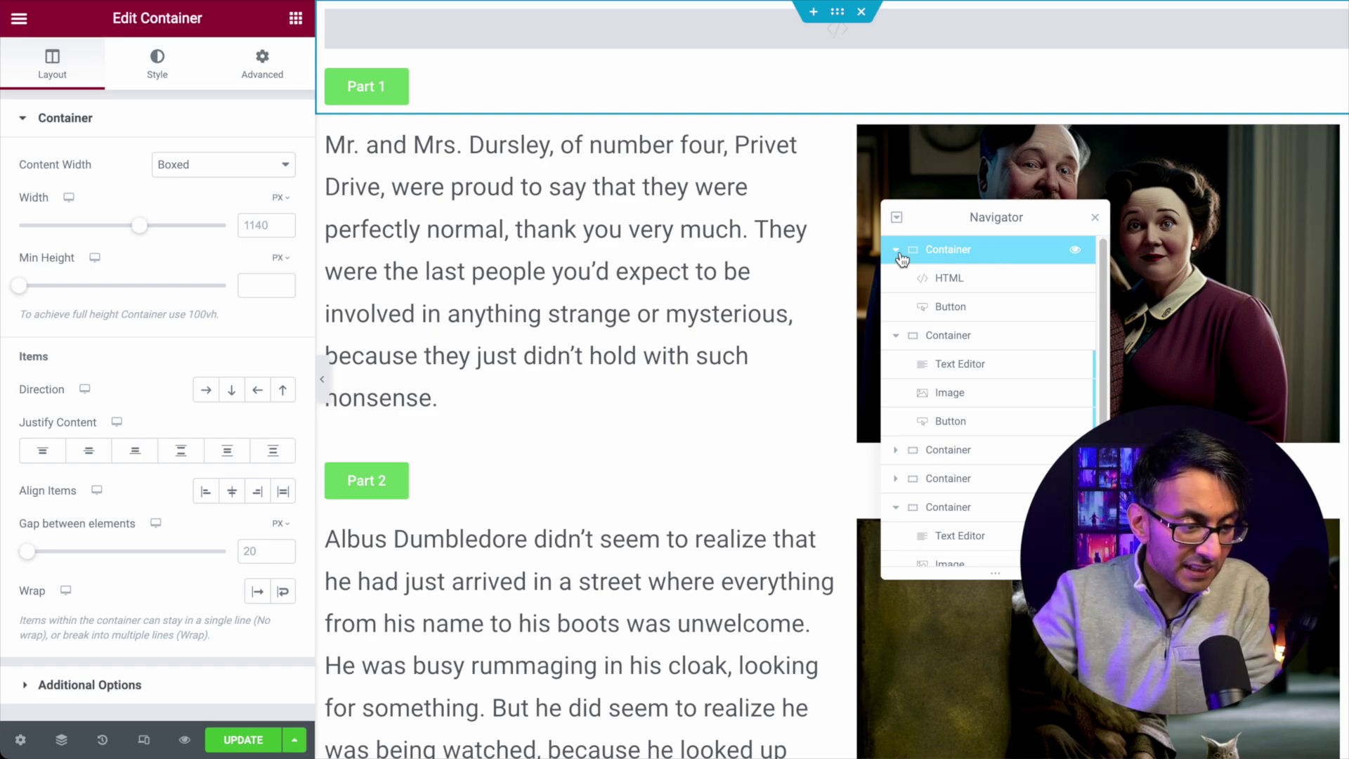
click(897, 250)
- Confirm the Part 2 button carries the showme class, collapse the story container, and update the page
click(997, 281)
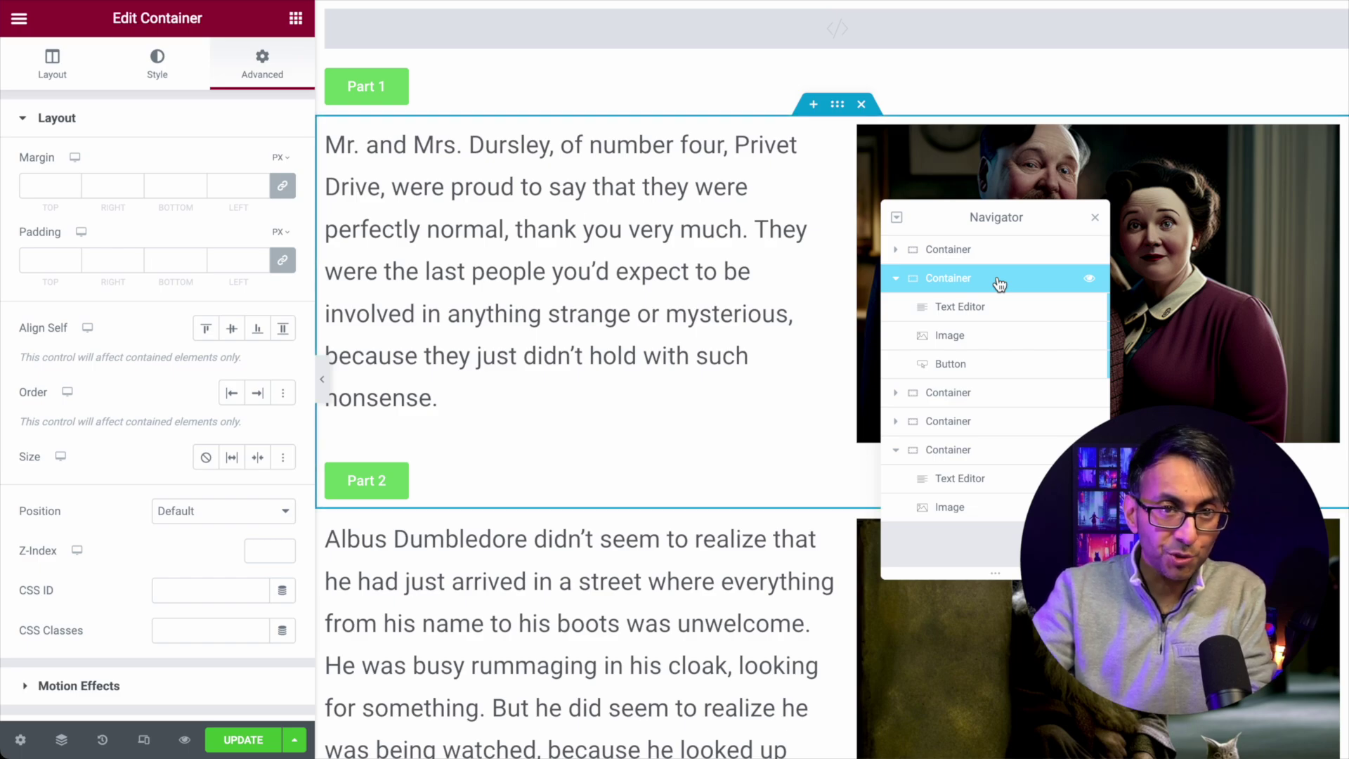
click(976, 363)
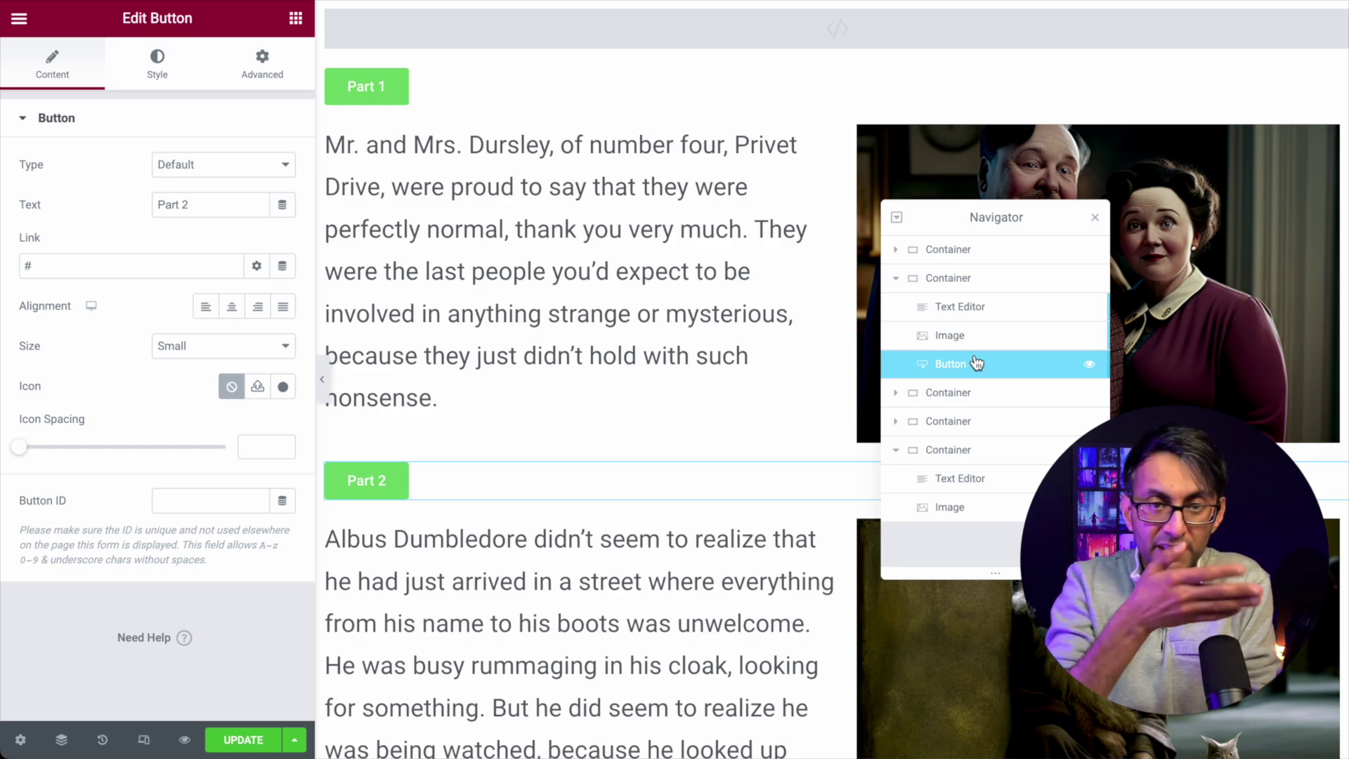
click(261, 76)
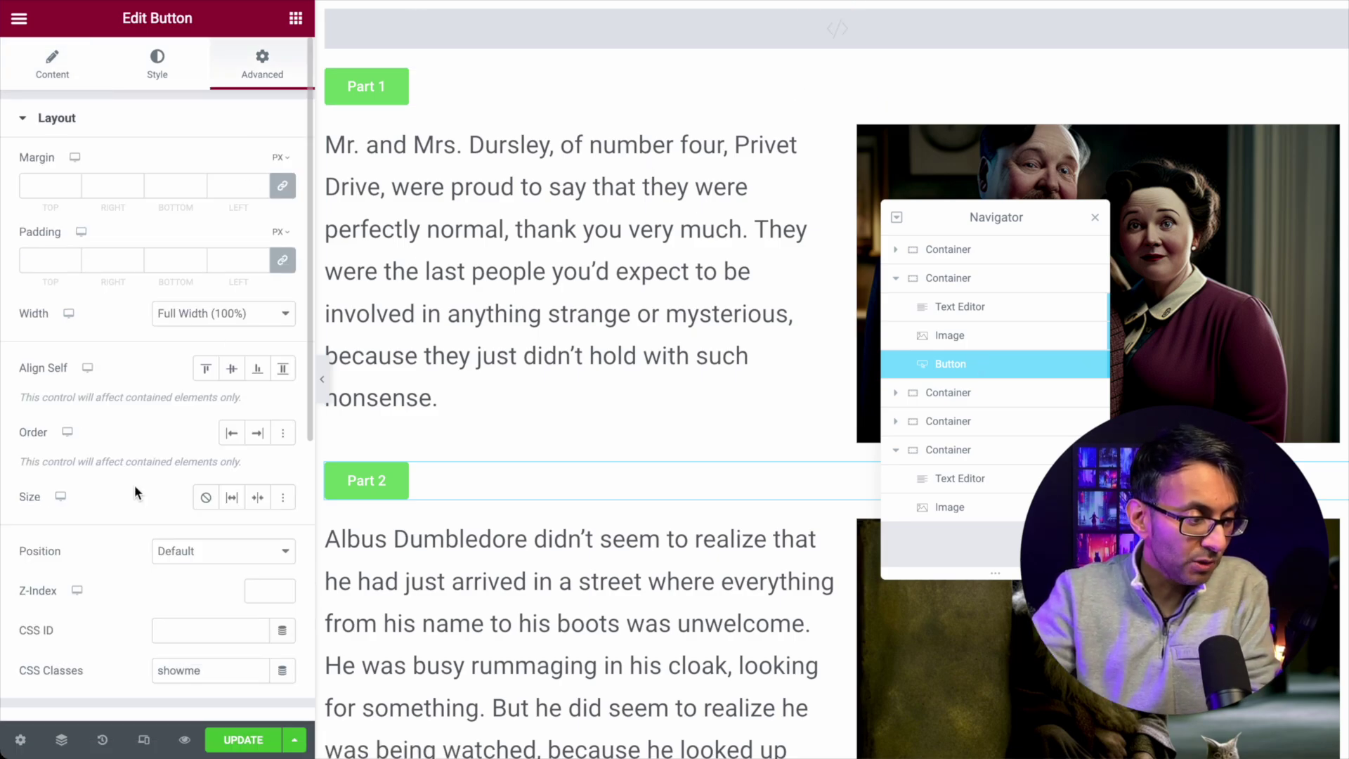
click(894, 279)
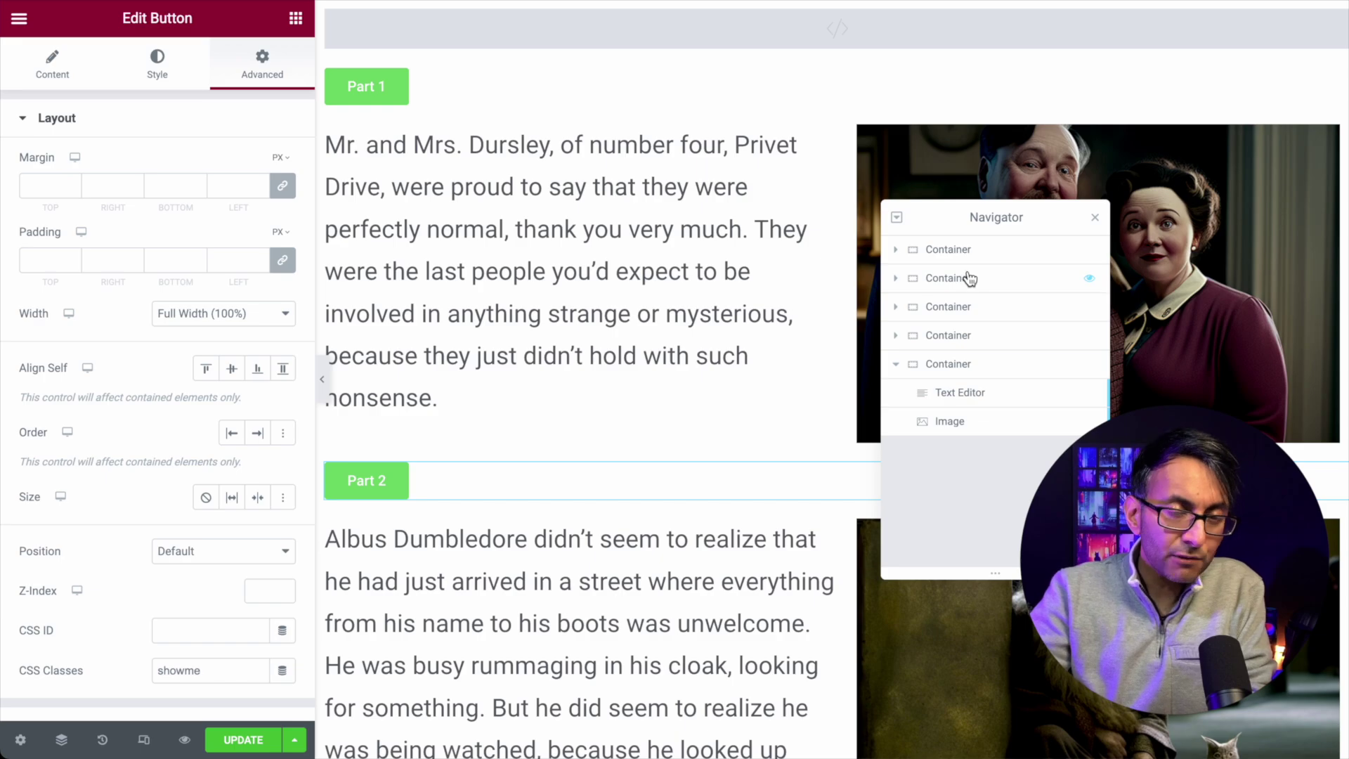
click(243, 742)
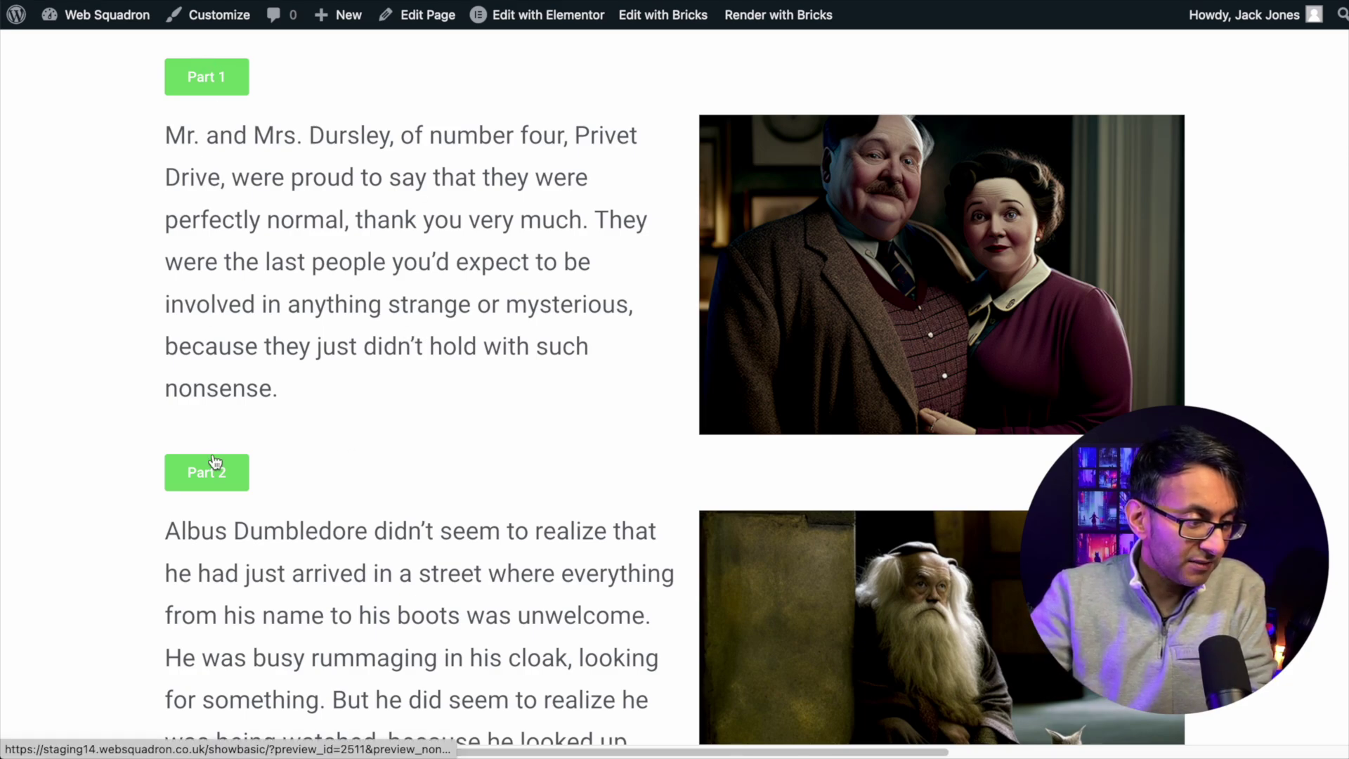
- Toggle Part 2 twice on the live page, then select the Part 1 story container in the editor
click(211, 476)
click(211, 477)
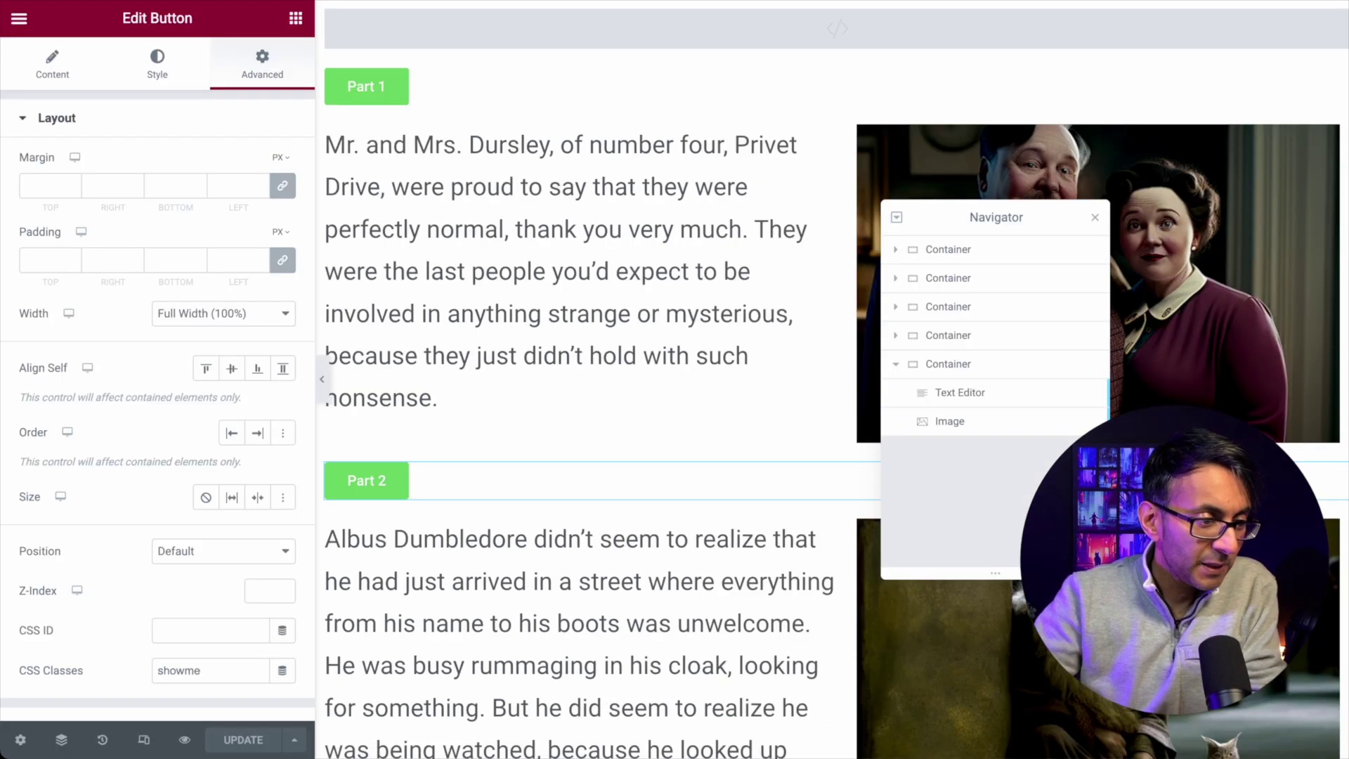
click(964, 281)
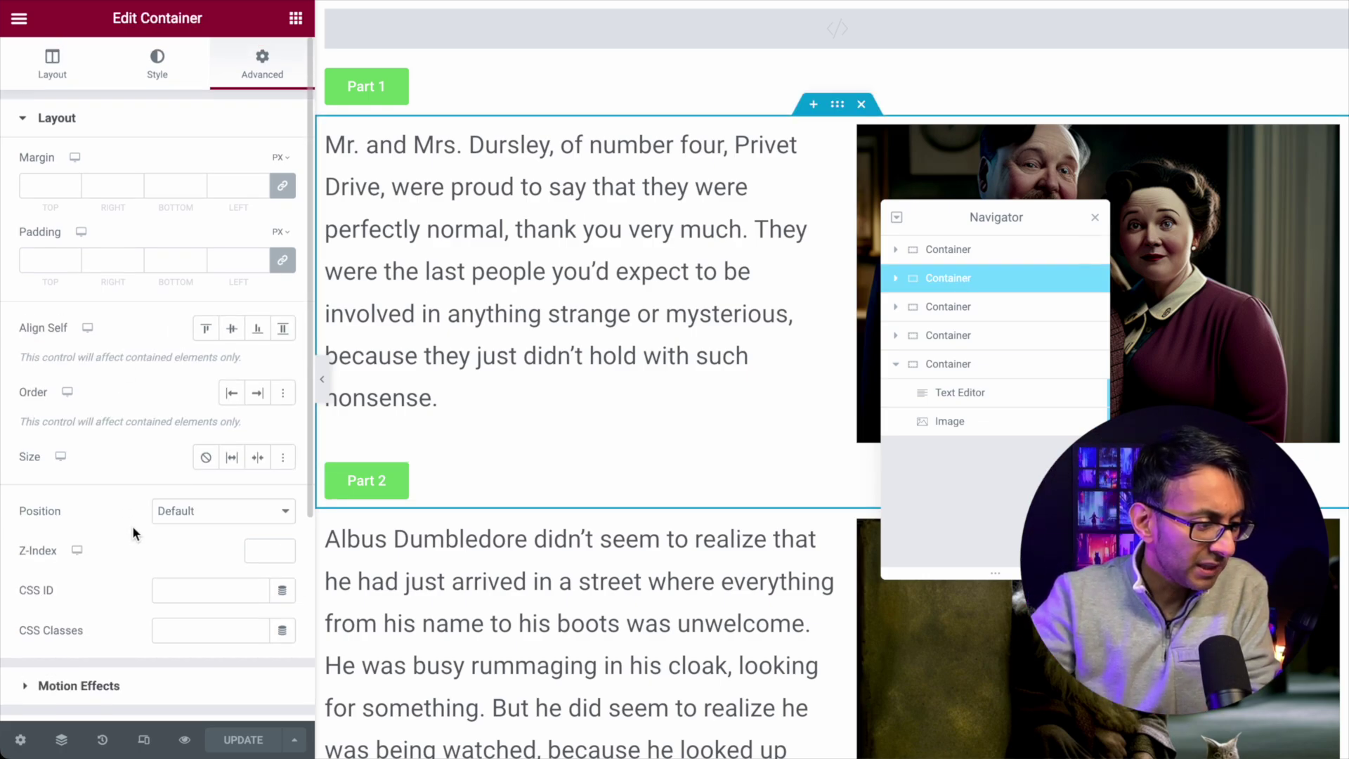
- Switch on Hide On Desktop, Tablet and Mobile for the Part 1 story container
scroll(174, 611, down, 5)
click(139, 496)
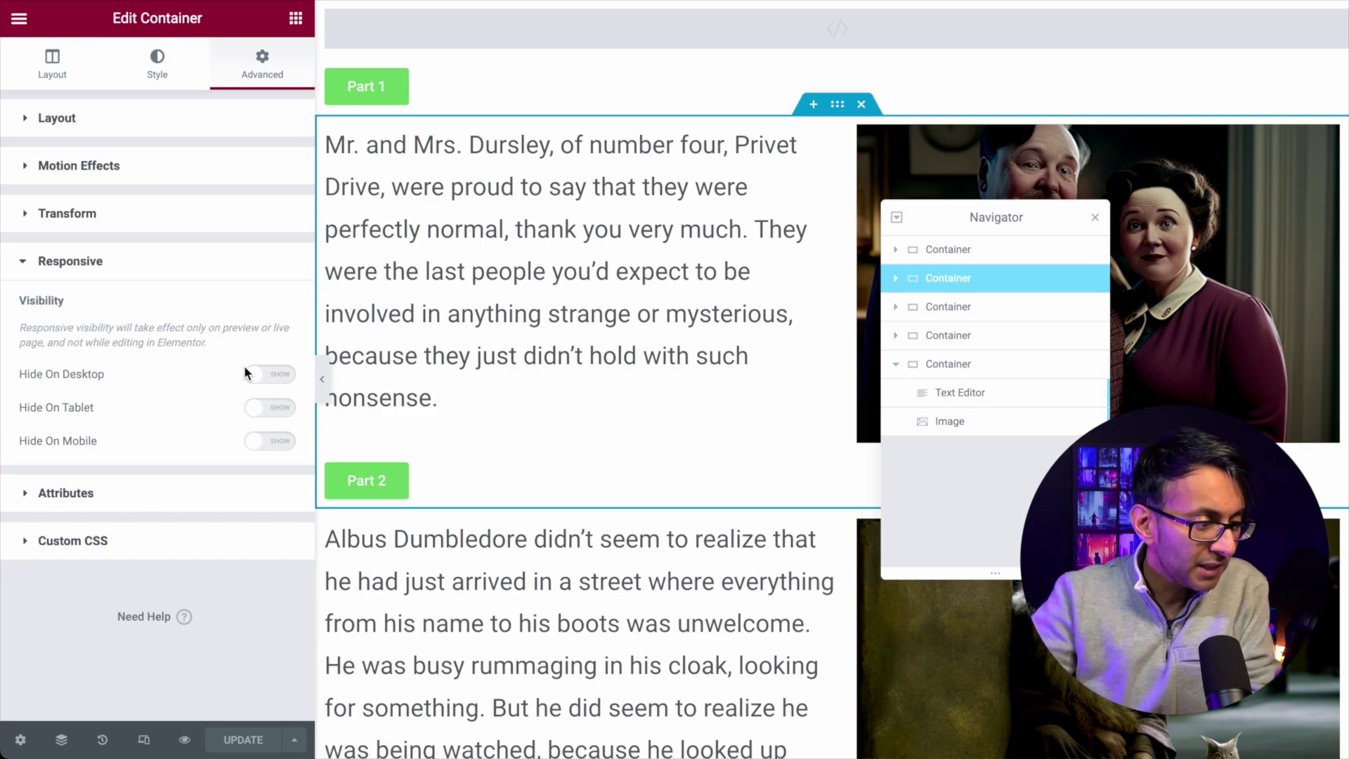
click(270, 375)
click(273, 406)
click(283, 443)
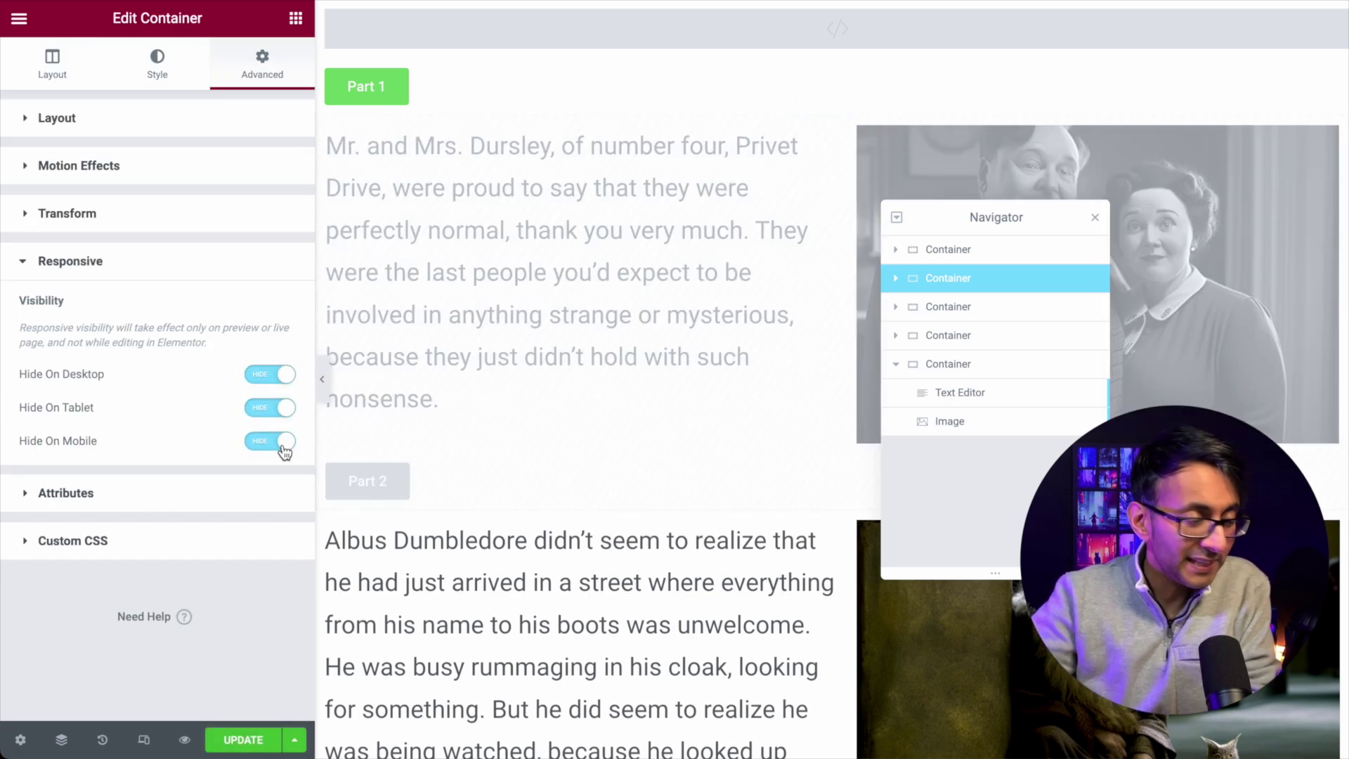
- Copy the Part 1 story container and paste its style onto the last story container
right_click(1008, 279)
click(1075, 401)
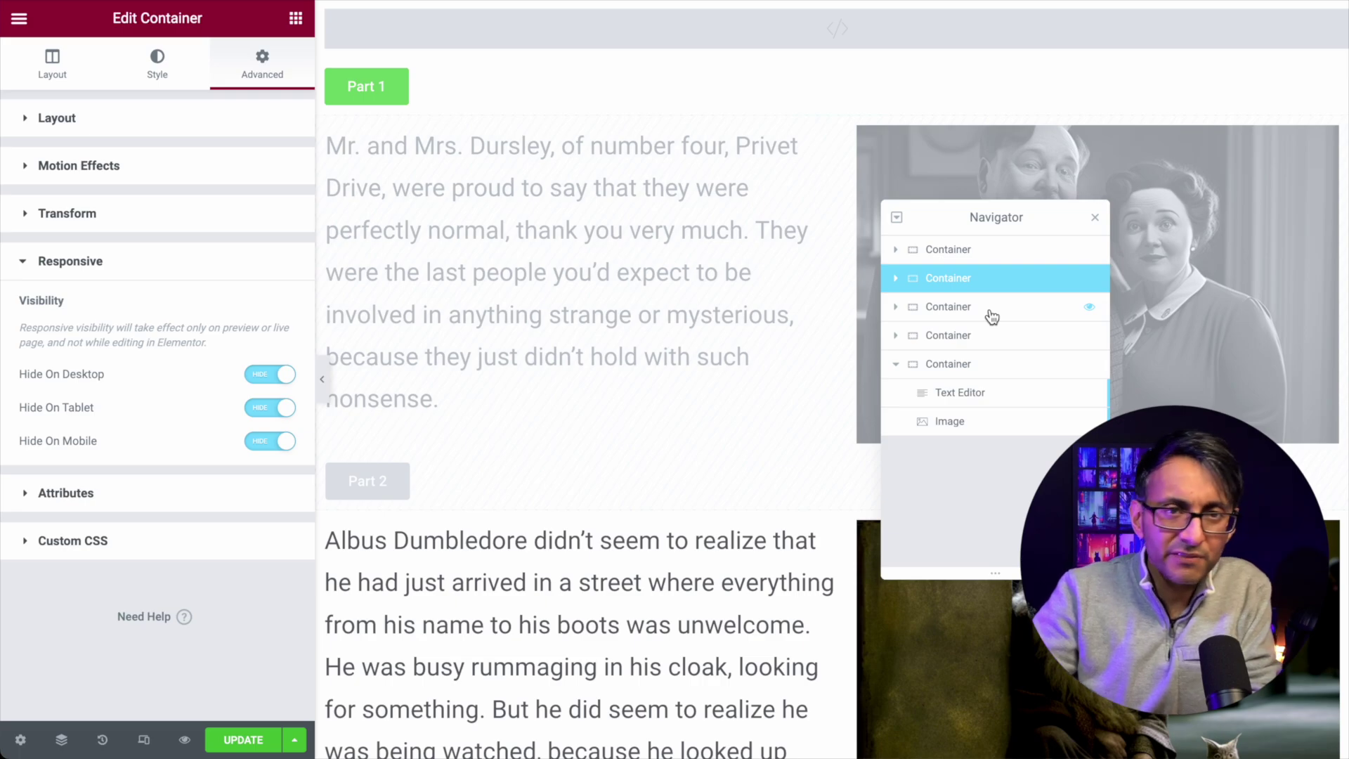
right_click(992, 317)
key(Escape)
right_click(991, 340)
key(Escape)
right_click(992, 365)
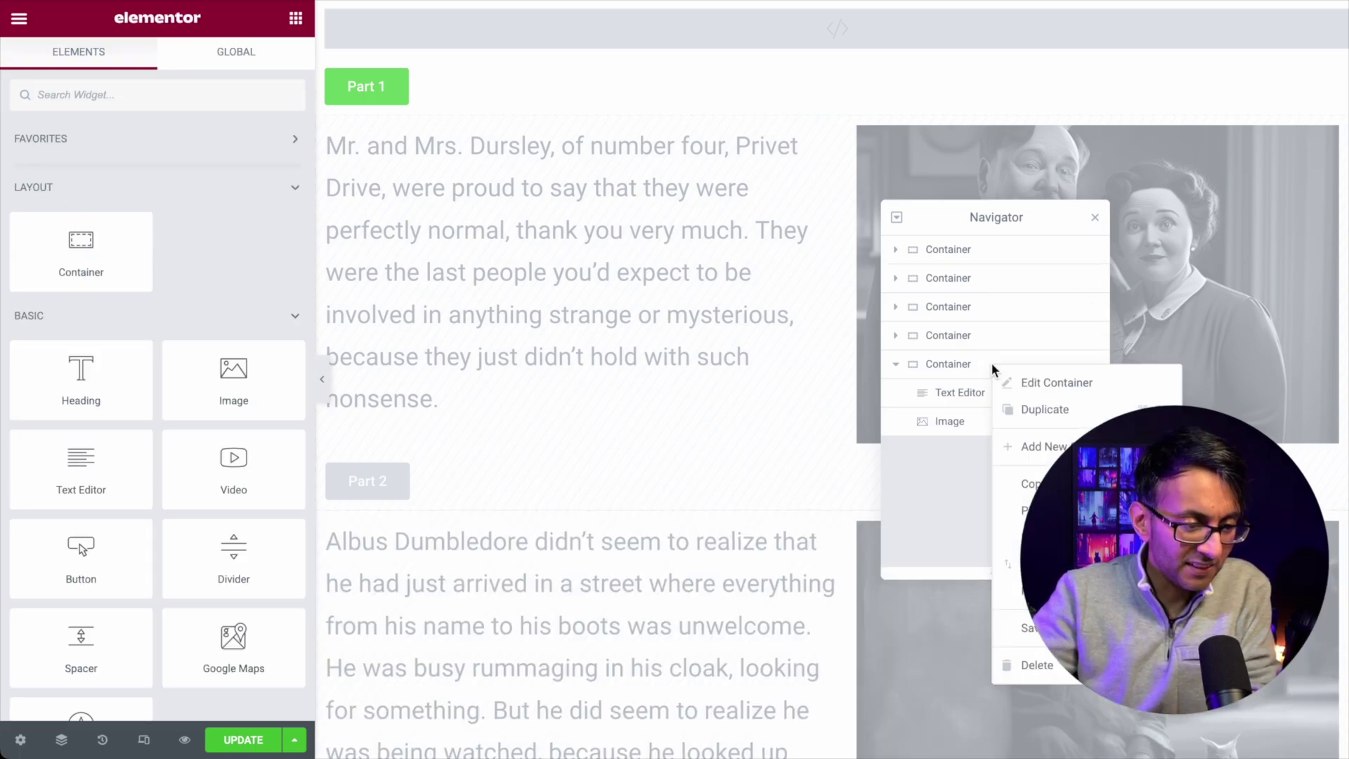
click(1033, 537)
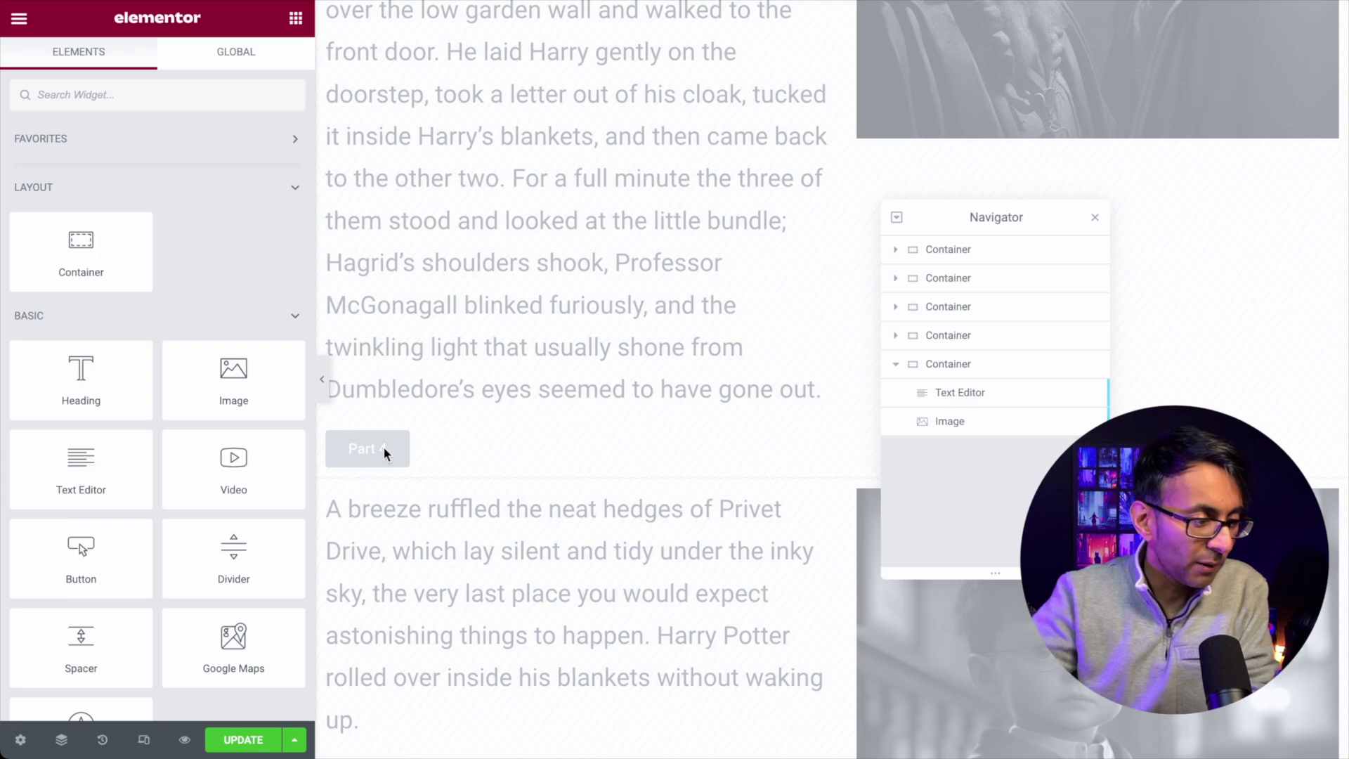
- Update the page so every story section stays hidden, then scroll back to the top
click(243, 740)
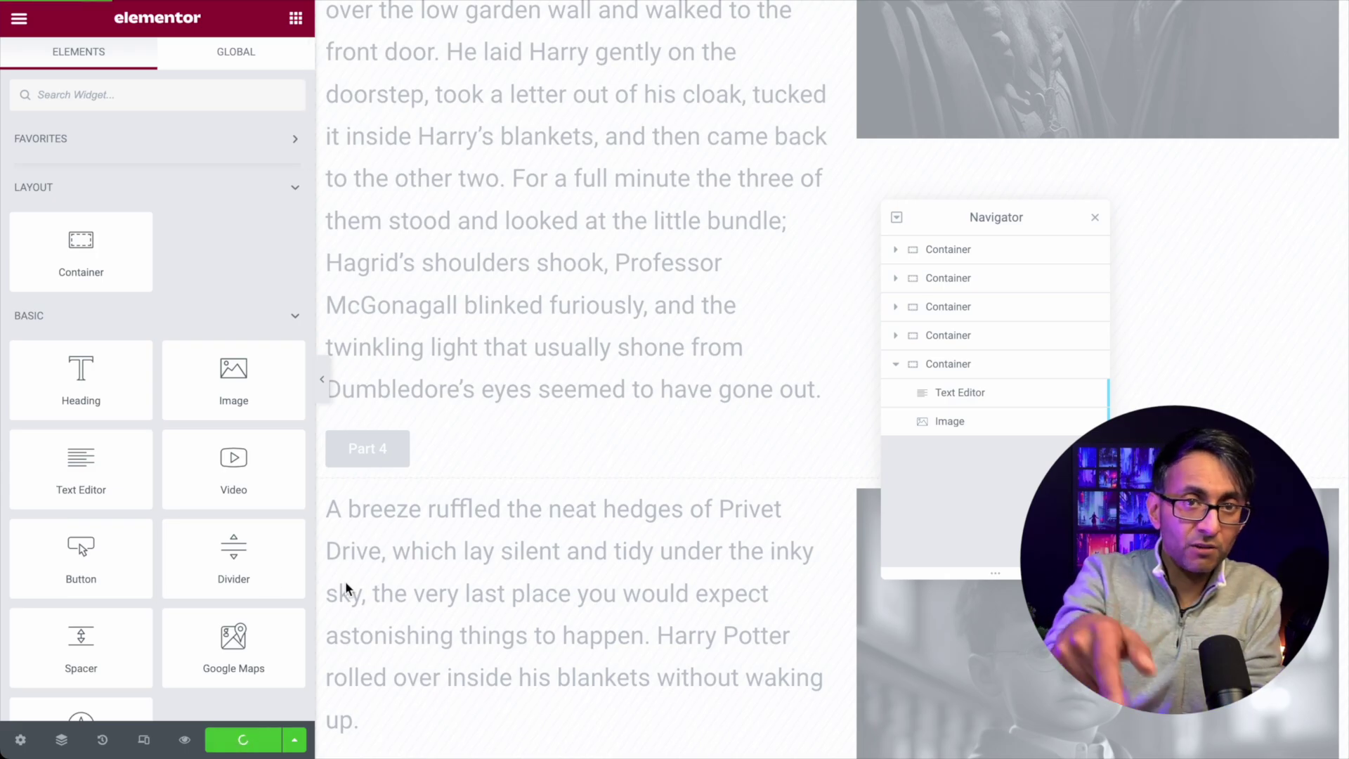
scroll(646, 509, up, 9)
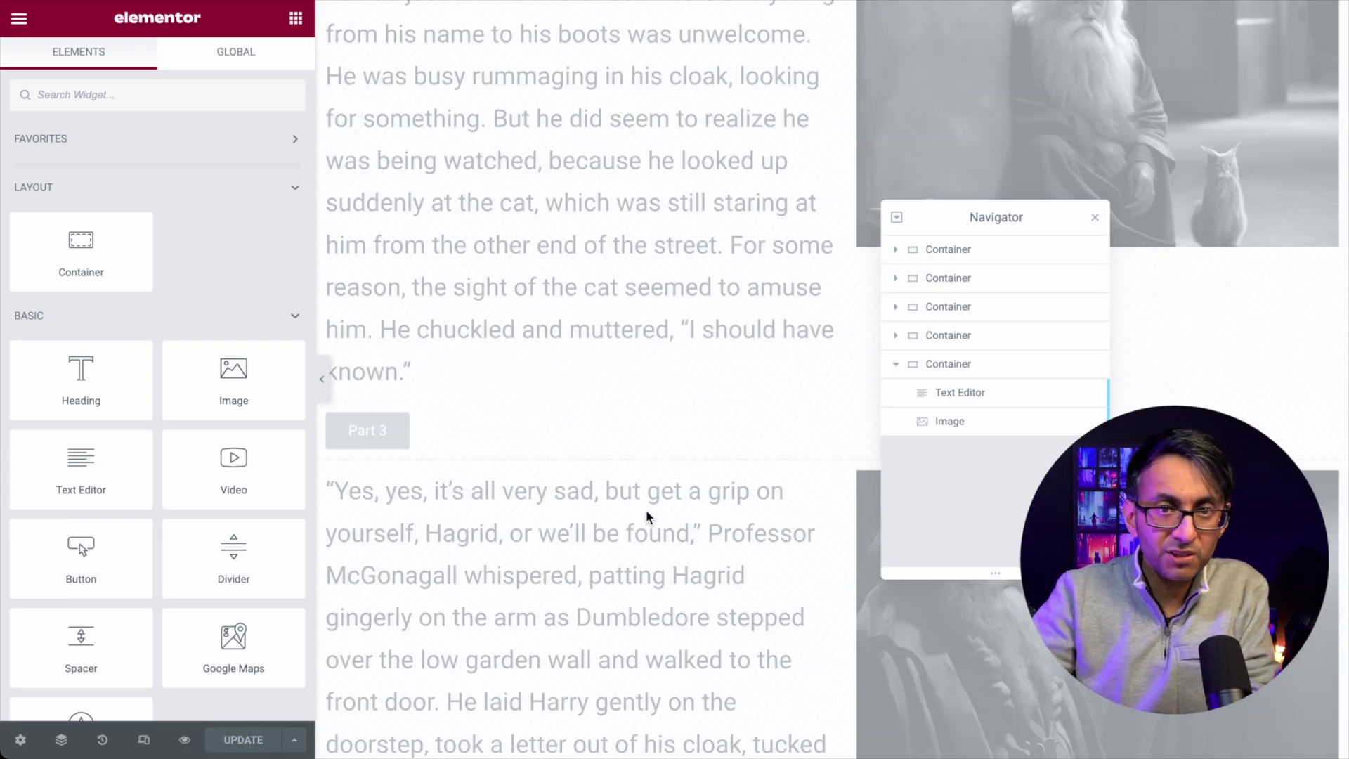
scroll(647, 509, up, 4)
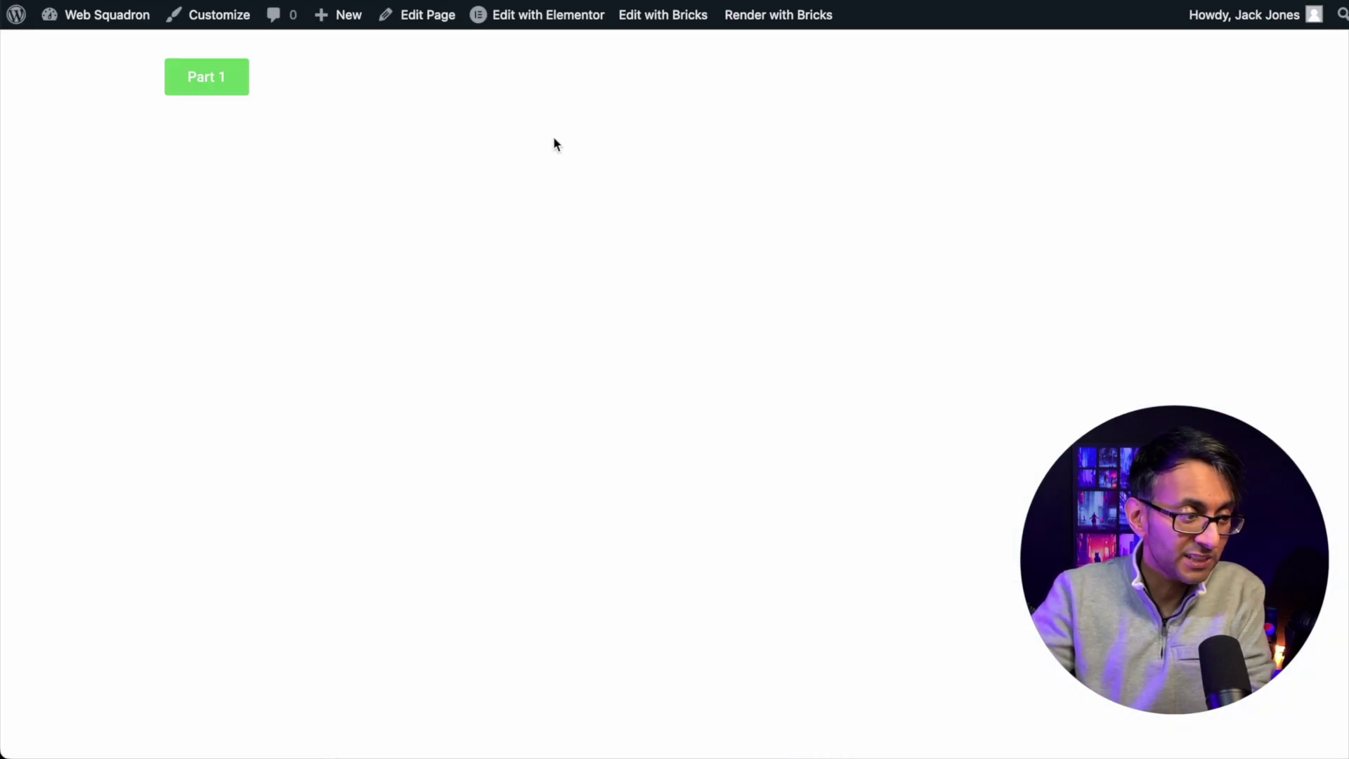
- On the live page, open Part 1 and Part 2, then collapse and re-expand Part 1
click(214, 86)
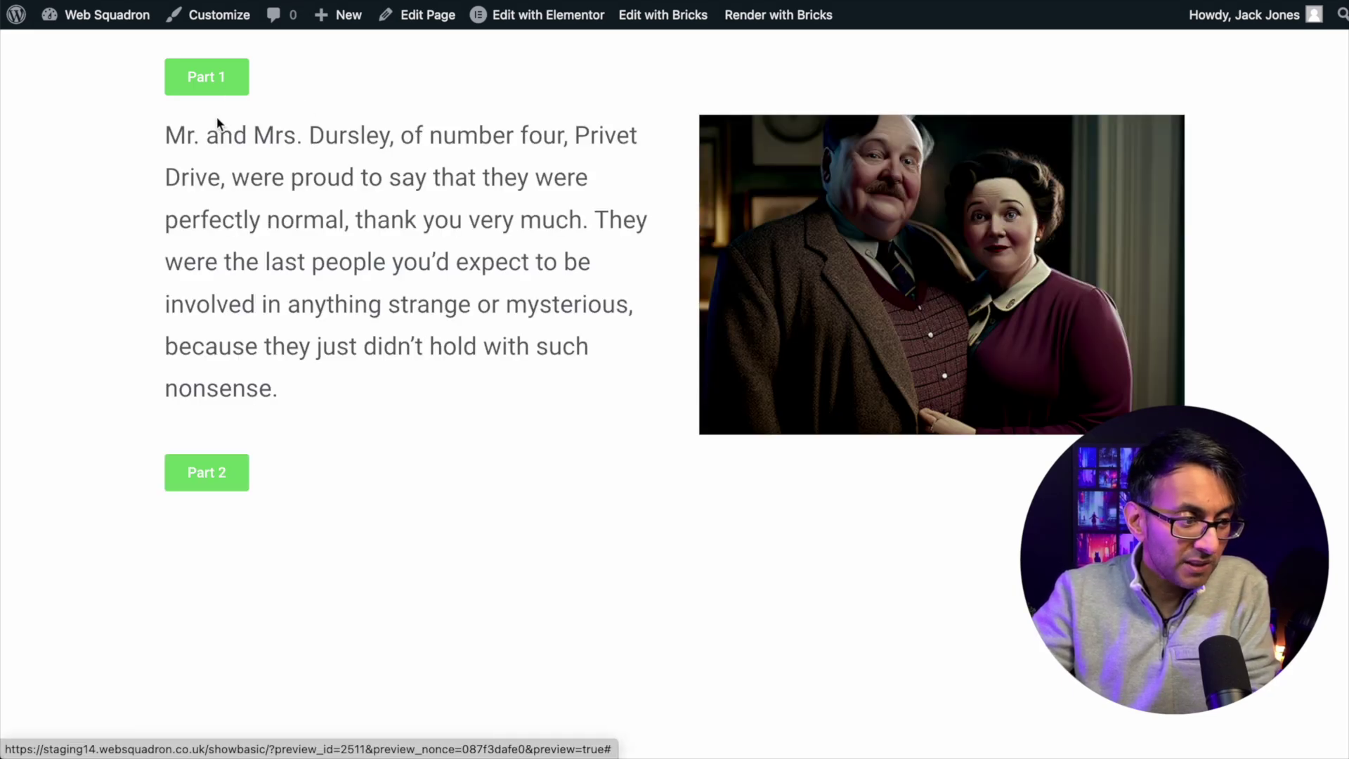
click(220, 482)
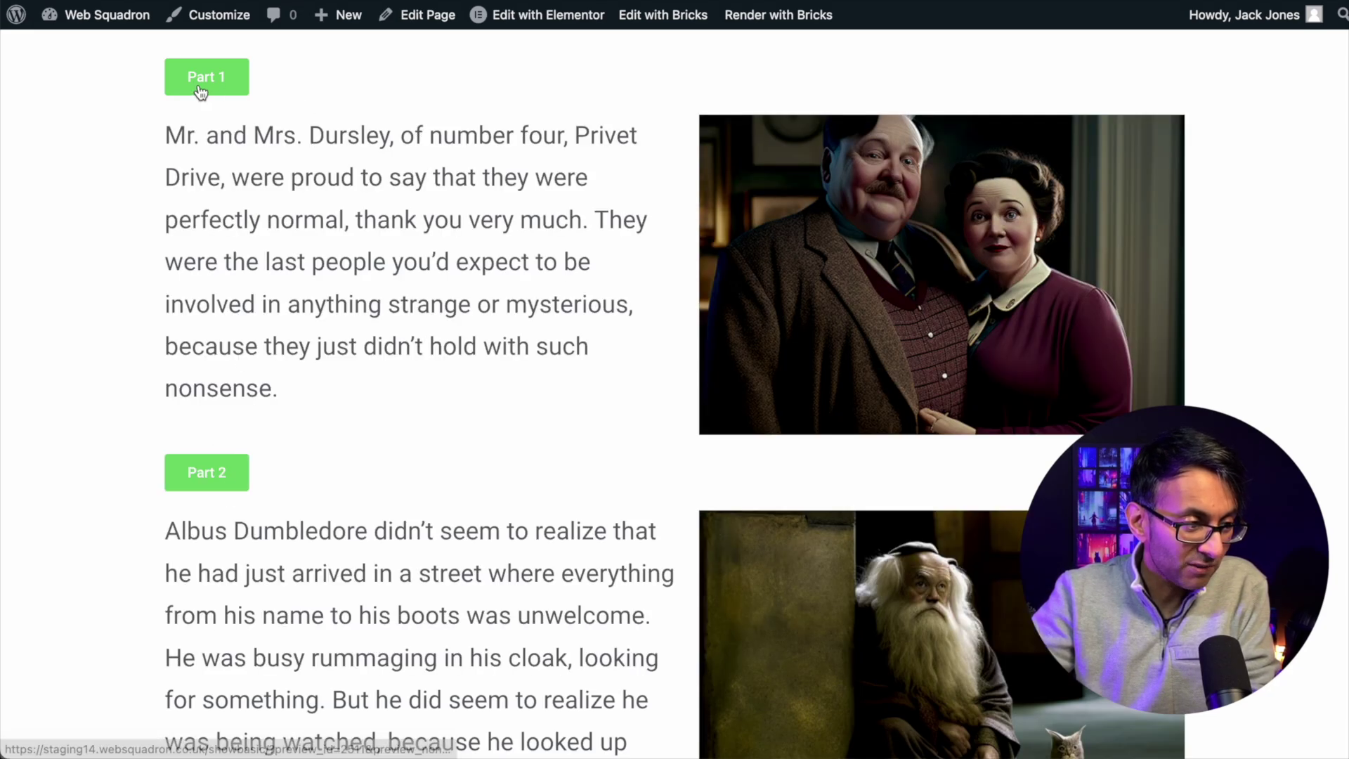
click(200, 90)
click(200, 90)
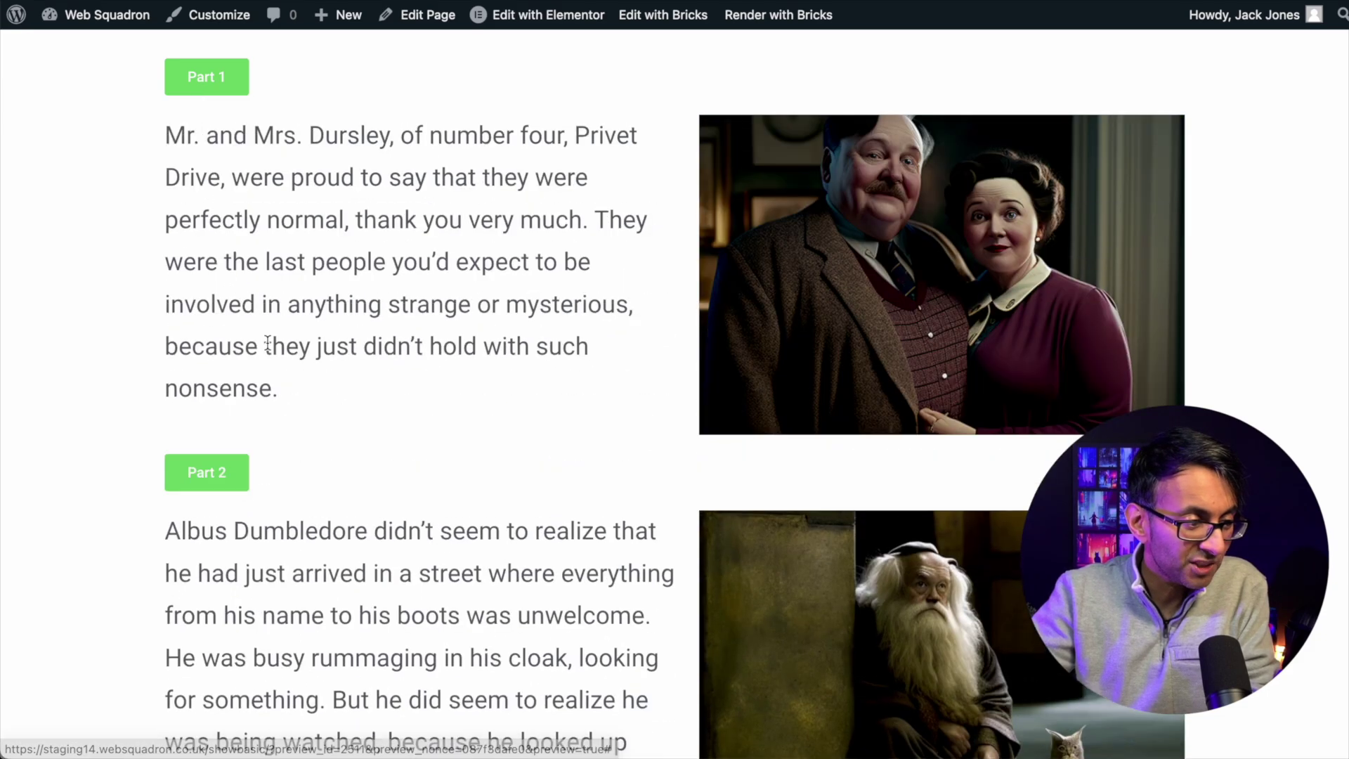